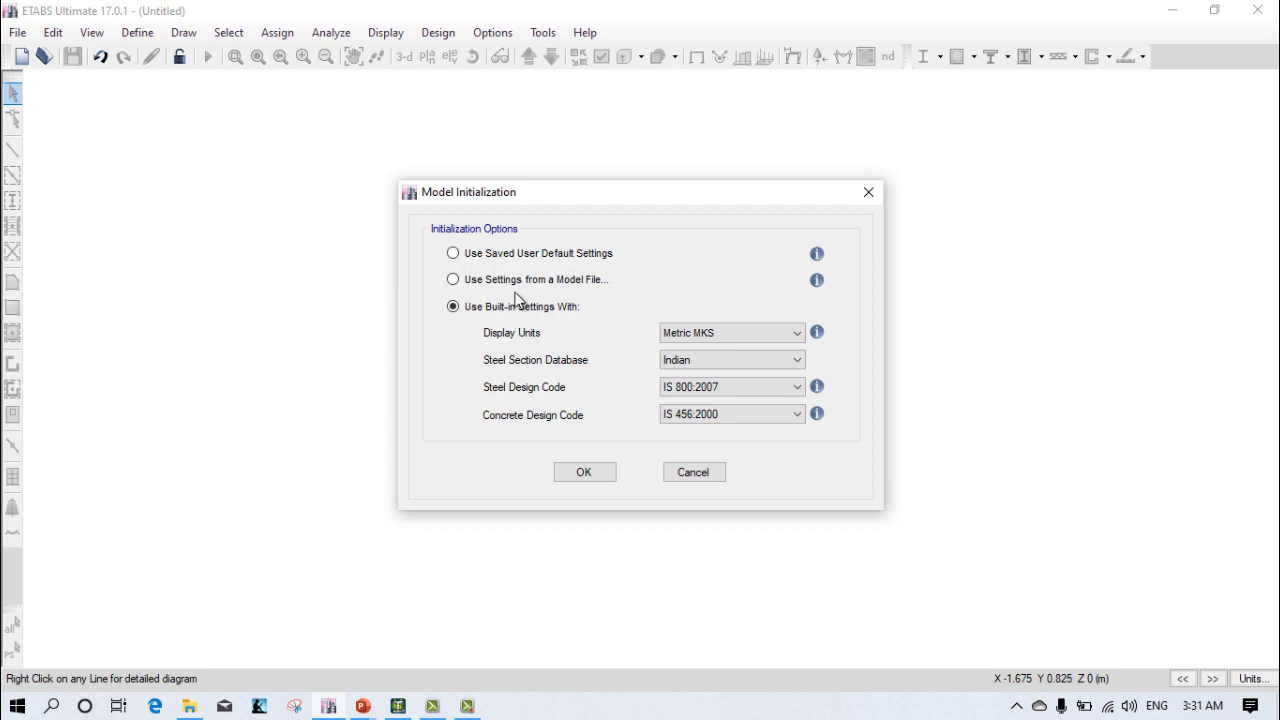
Accept the default initialization, then set 2 X grid lines 3 m apart and 1 Y line at 1 m spacing
left_click(586, 474)
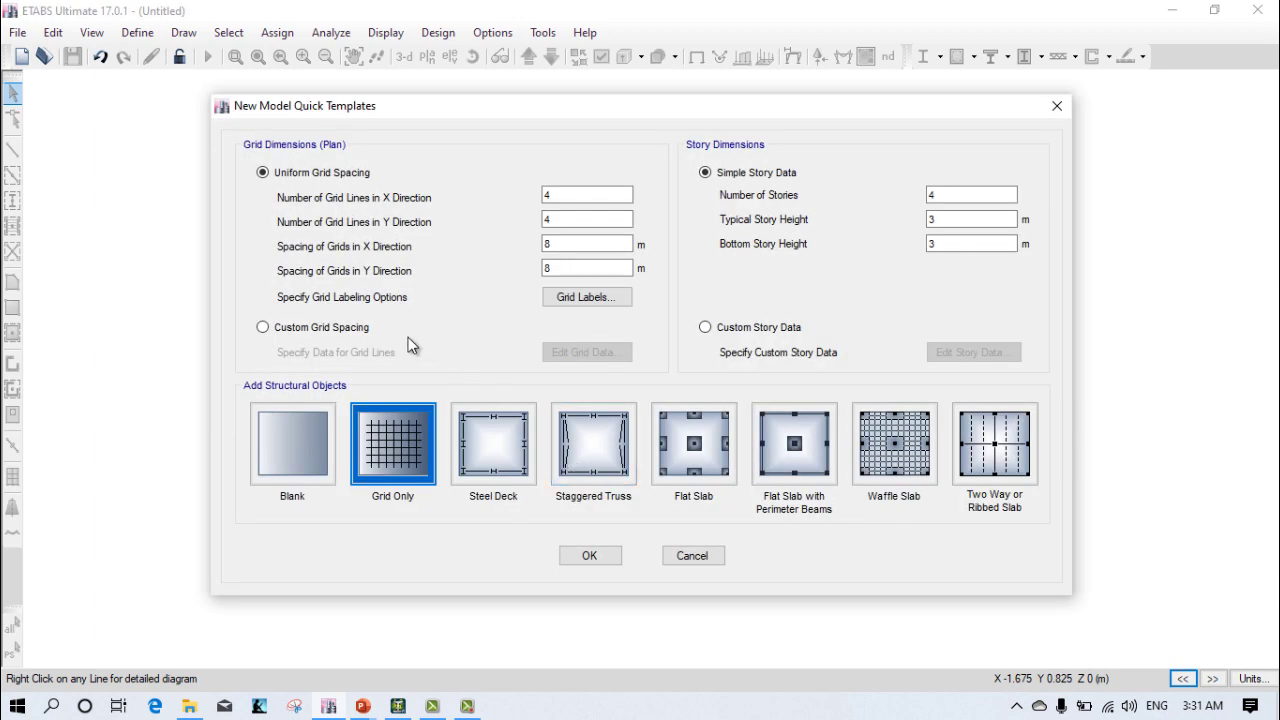
left_click(620, 195)
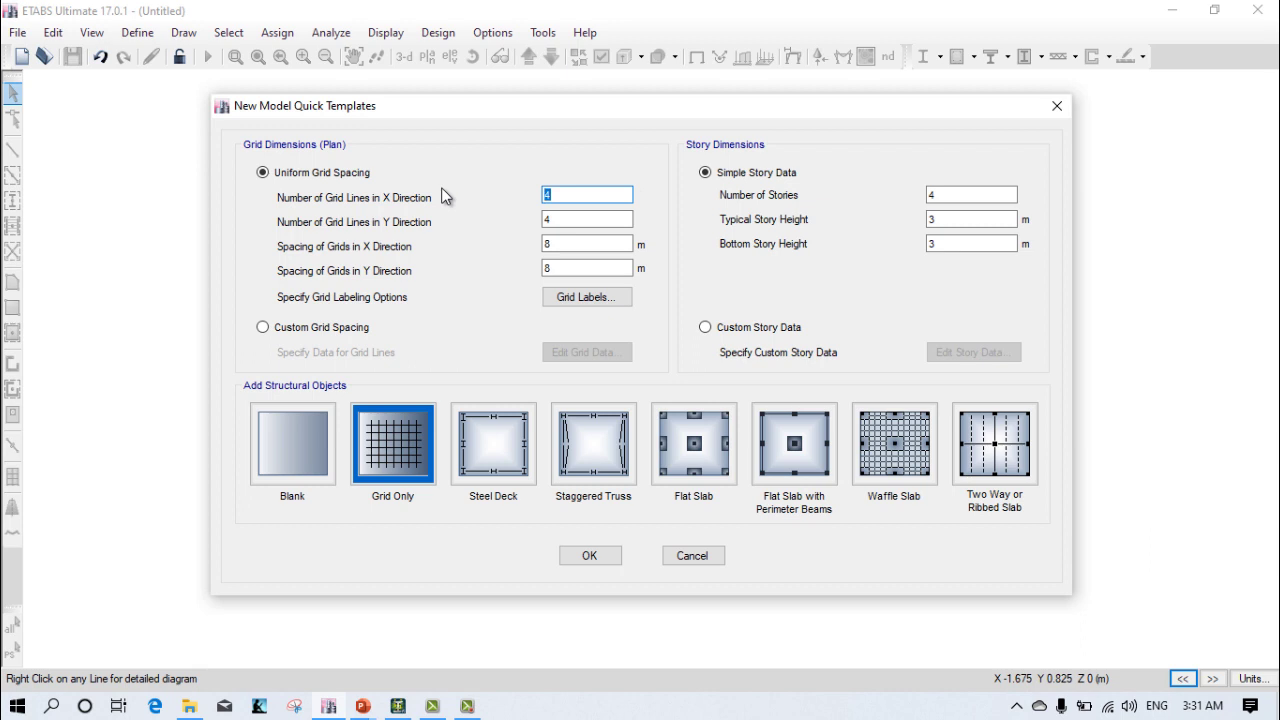
type("3")
left_click(560, 217)
left_click(560, 200)
type("2")
left_click(571, 217)
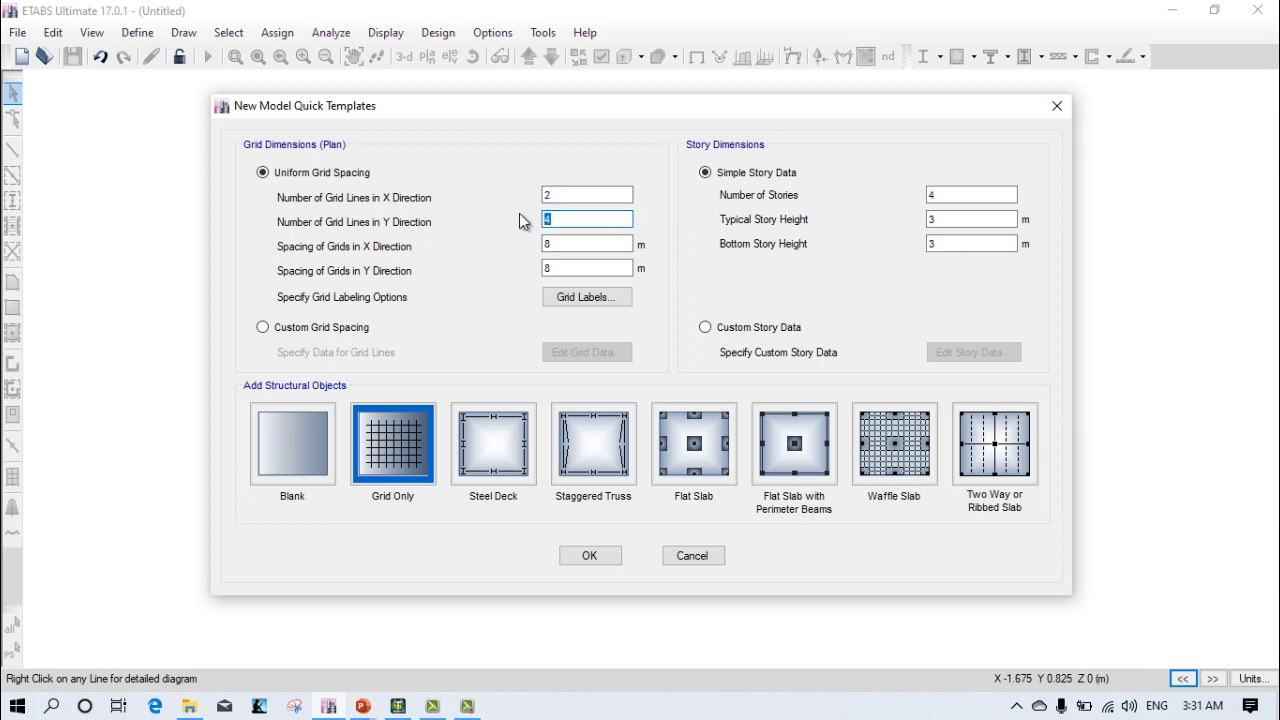
type("1")
key("Tab")
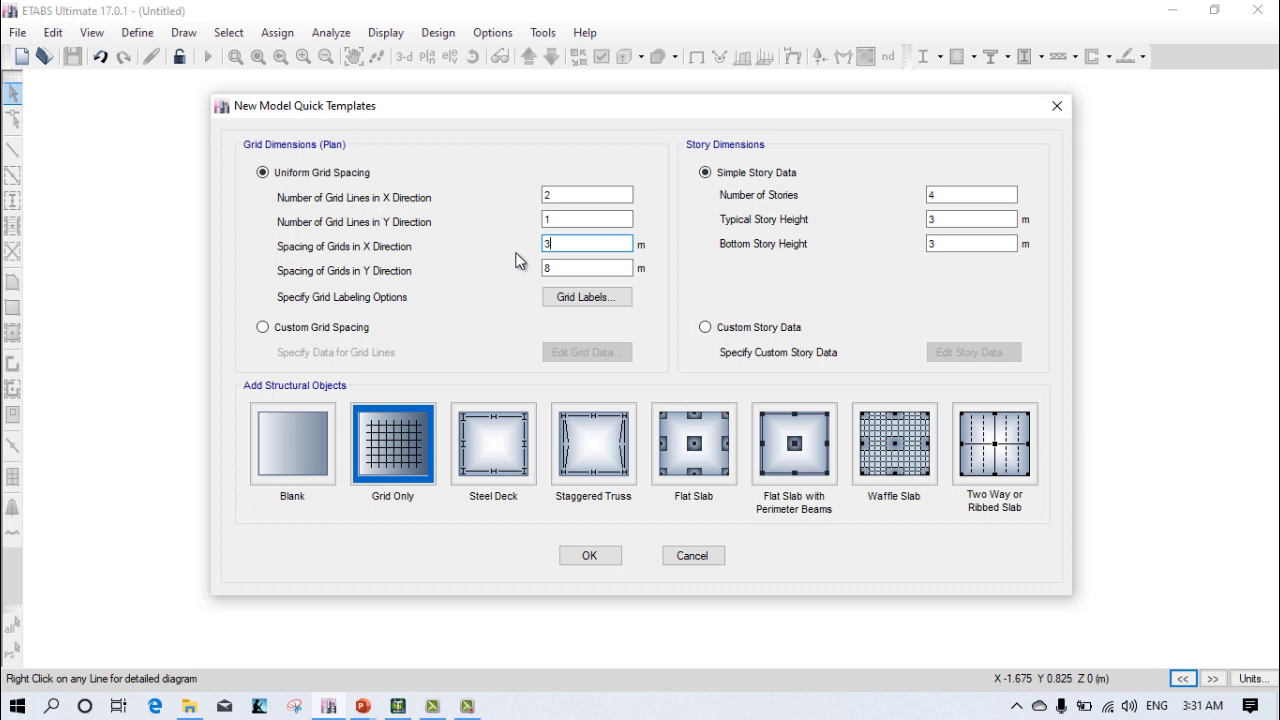
key("Tab")
type("1")
Set 1 story with 1 m story heights, choose Custom Grid Spacing, and edit the grid data
double_click(936, 195)
type("1")
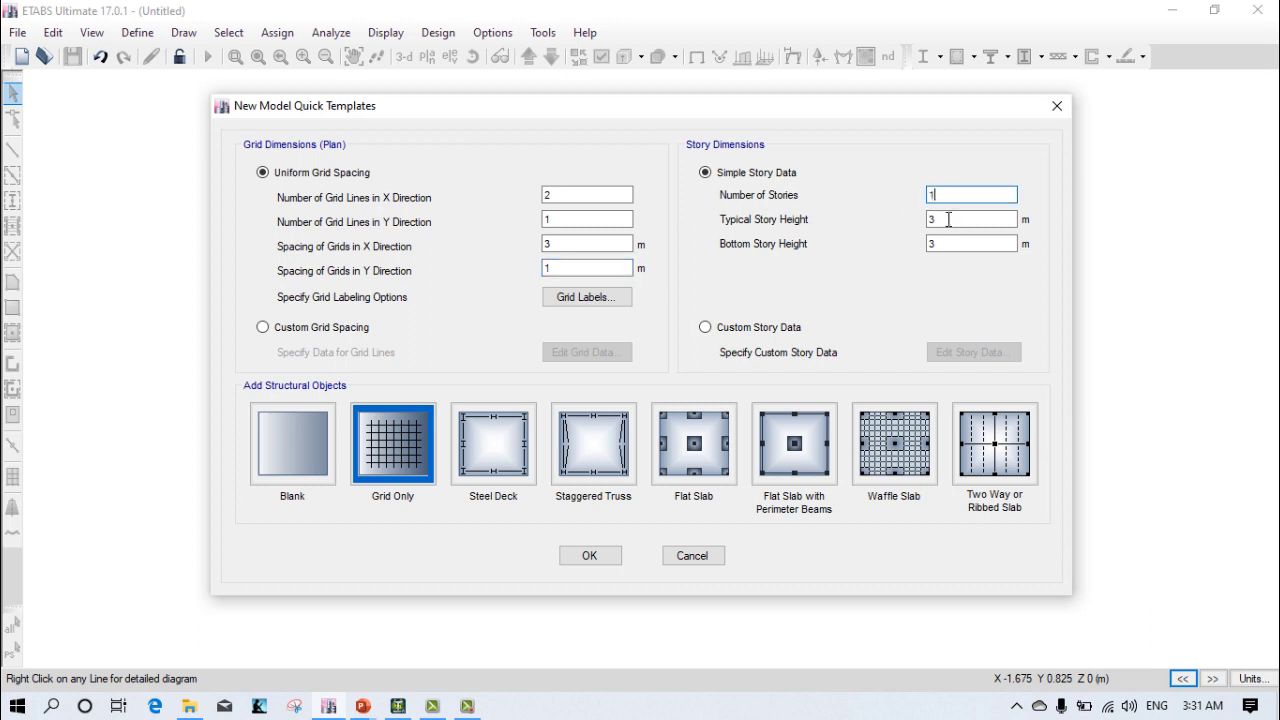
key("Tab")
type("1")
key("Tab")
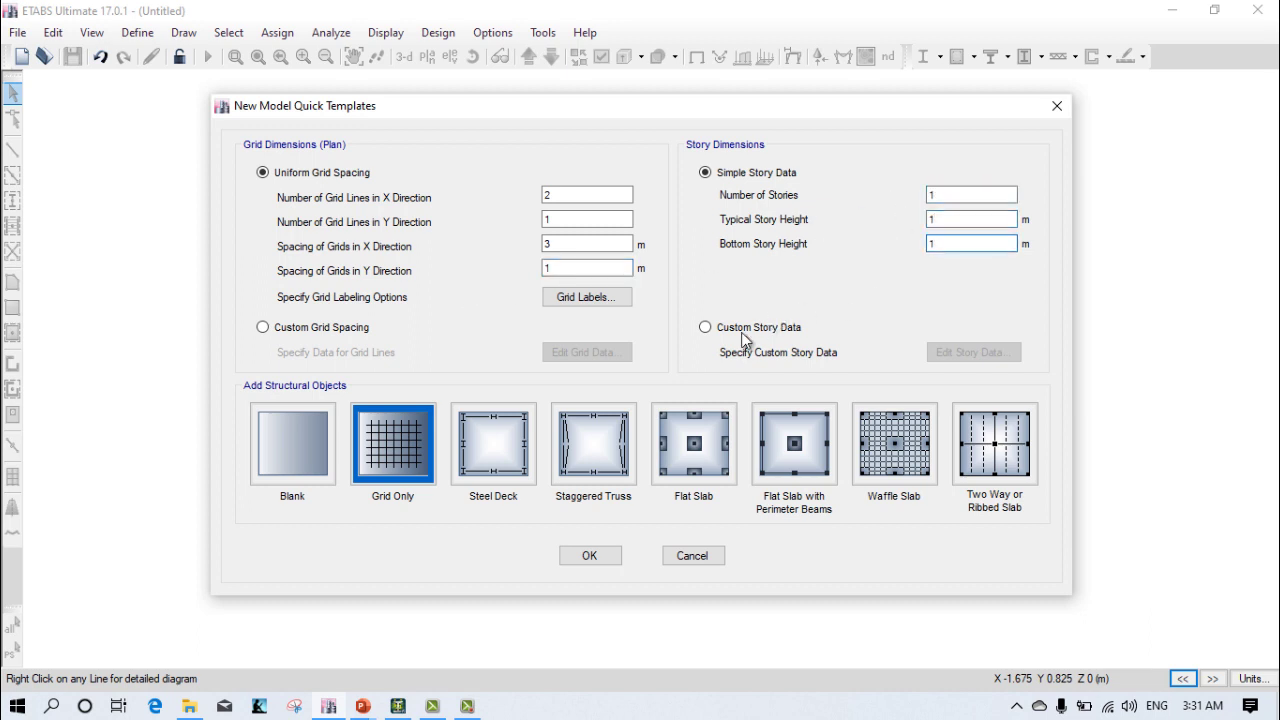
left_click(340, 328)
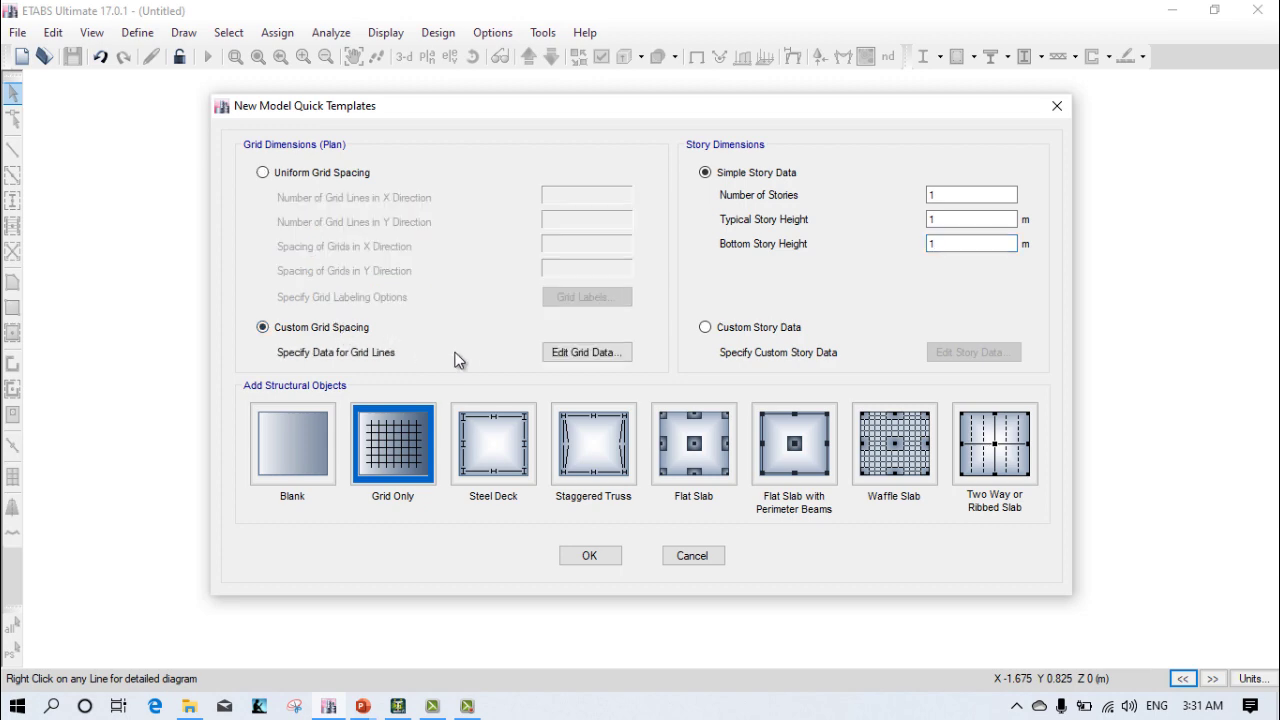
left_click(594, 353)
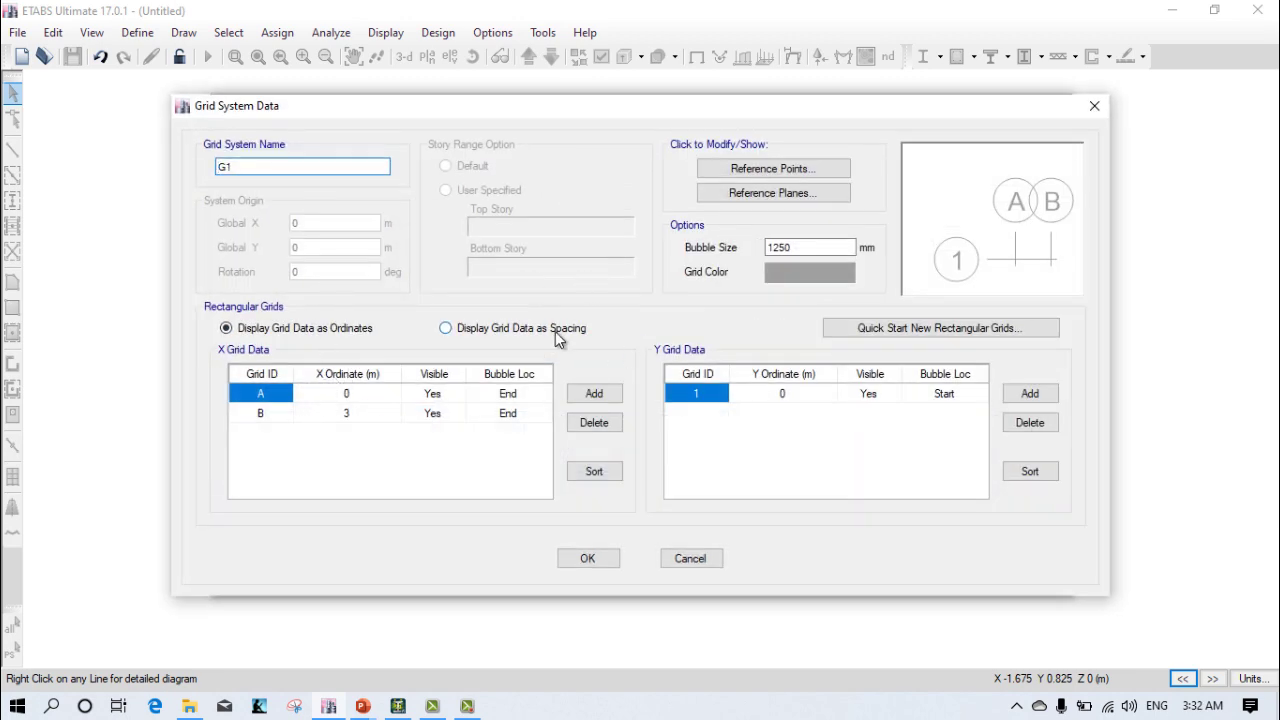
Display the grid data as spacing and create the model from the template
left_click(558, 336)
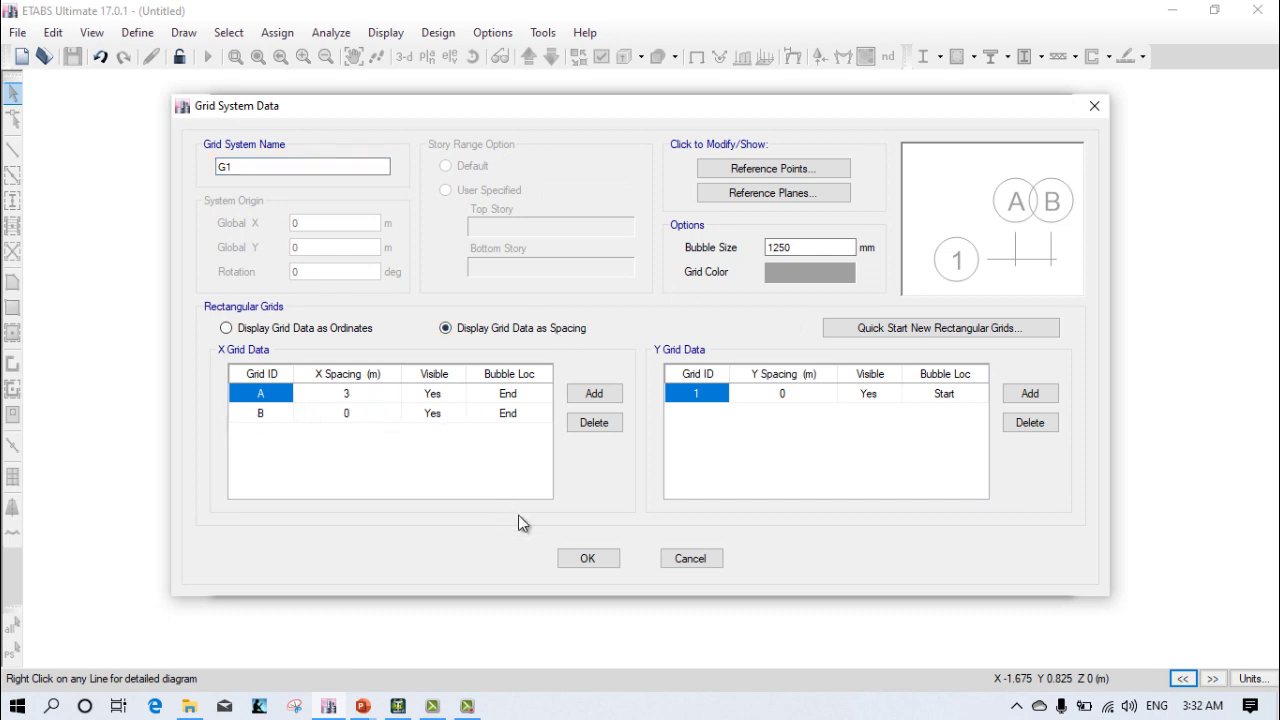
left_click(600, 560)
left_click(590, 557)
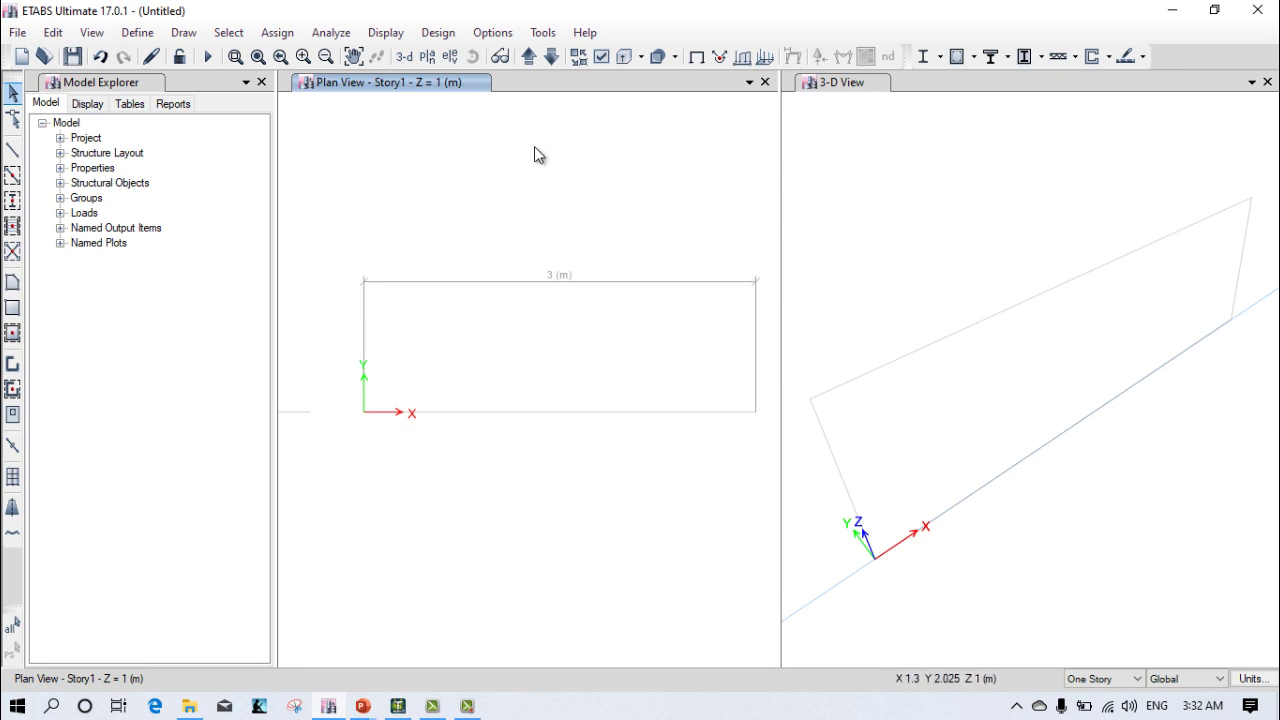
Show the plan view at the Base level
left_click(433, 62)
left_click(531, 303)
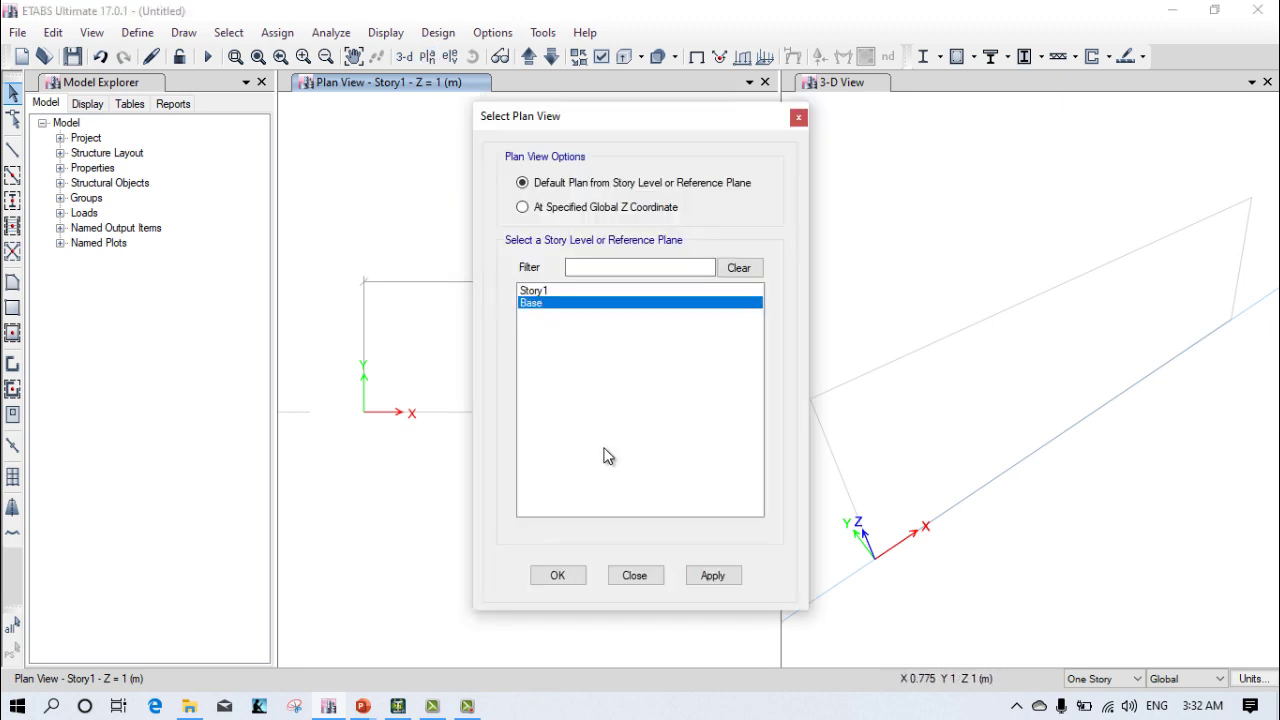
left_click(733, 590)
left_click(557, 575)
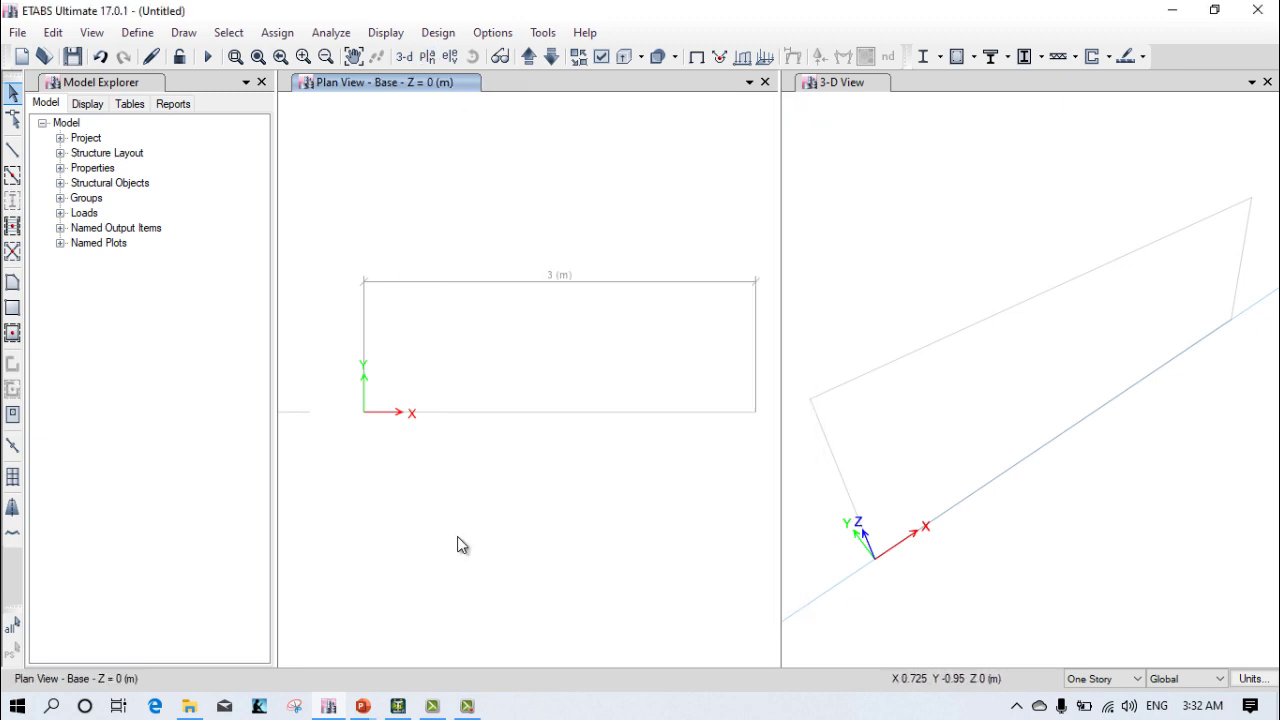
Add a new M25 concrete material under Materials
left_click(60, 168)
left_click(105, 183)
right_click(118, 183)
left_click(148, 196)
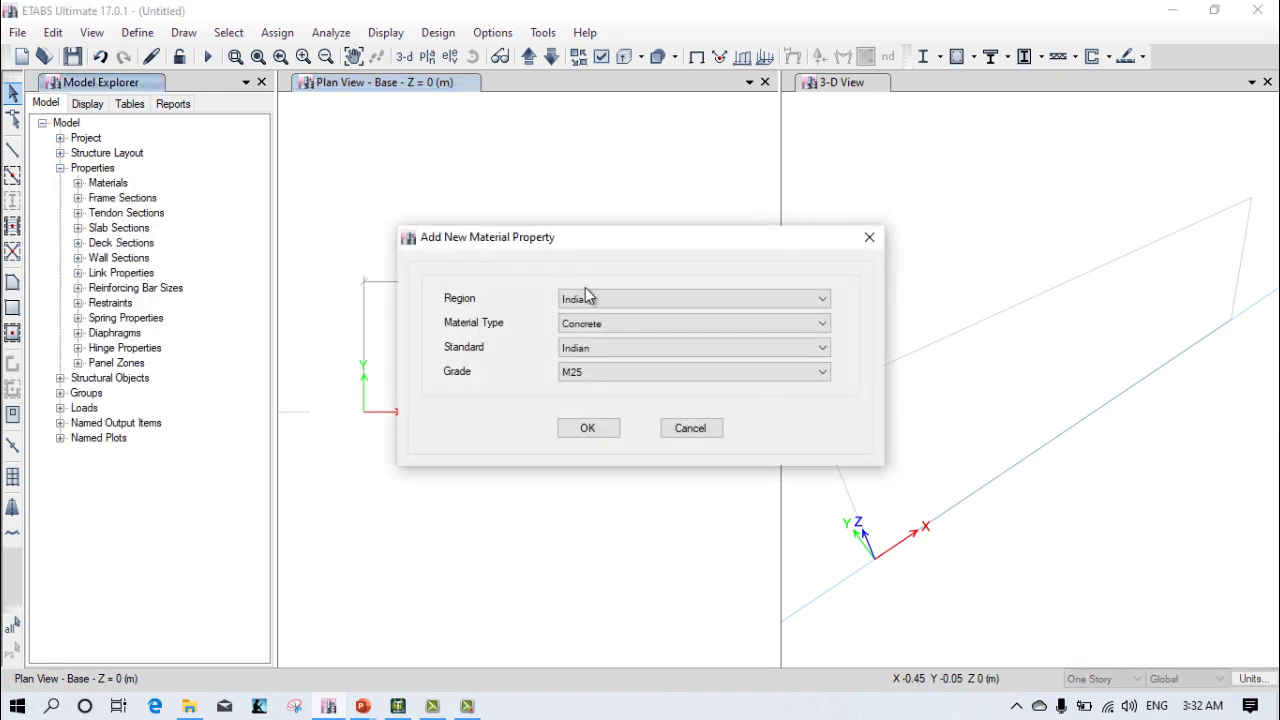
left_click(590, 430)
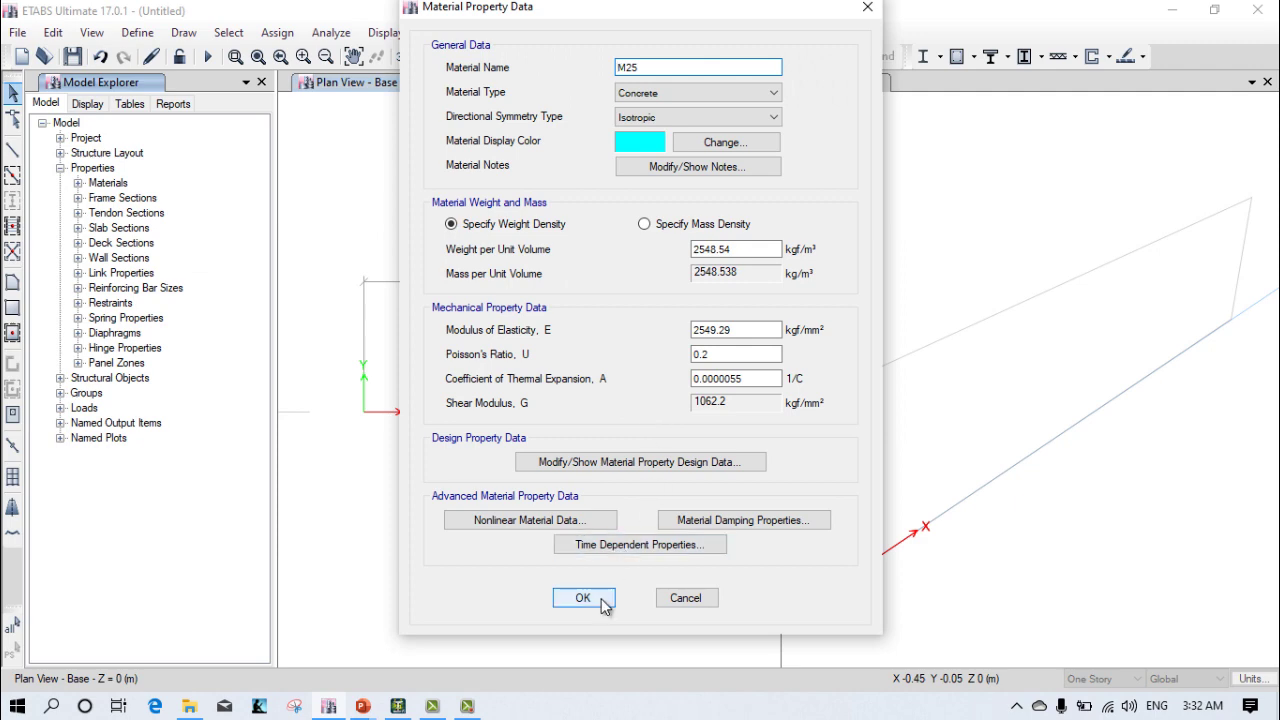
left_click(583, 598)
Create a 300*300 concrete rectangular frame section of M25, 300 mm deep
left_click(78, 273)
left_click(122, 273)
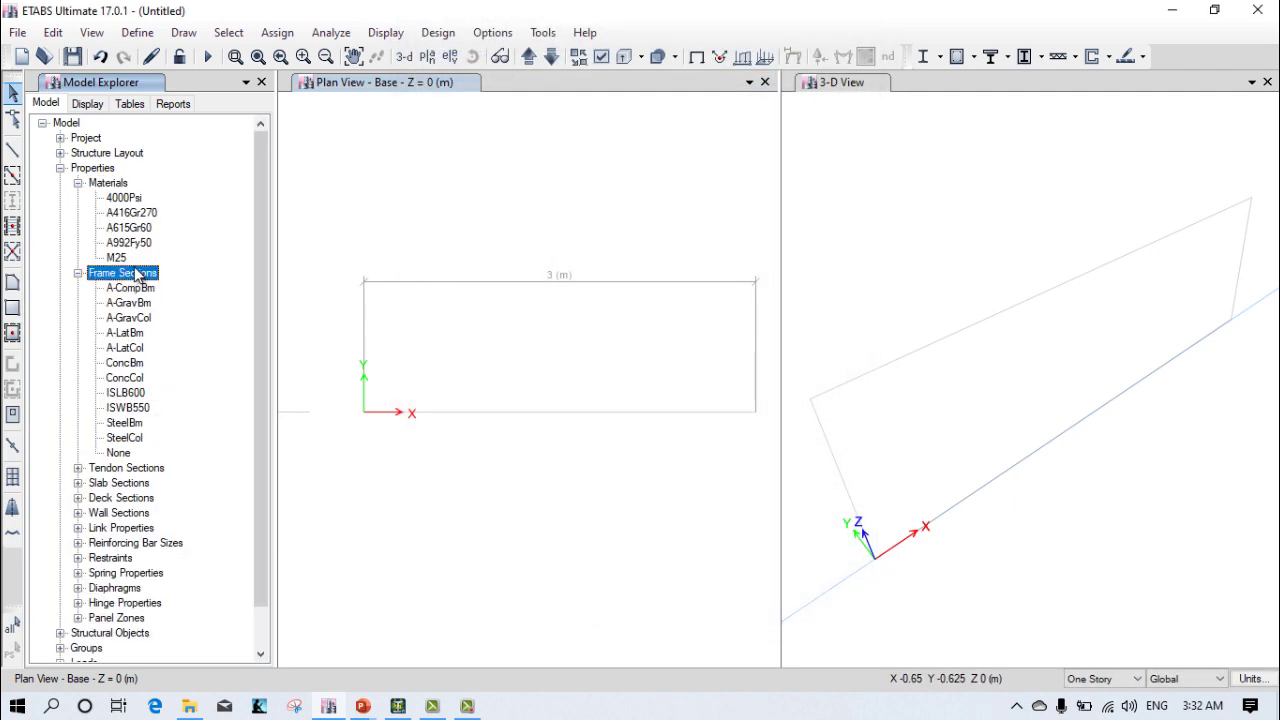
right_click(135, 275)
left_click(215, 283)
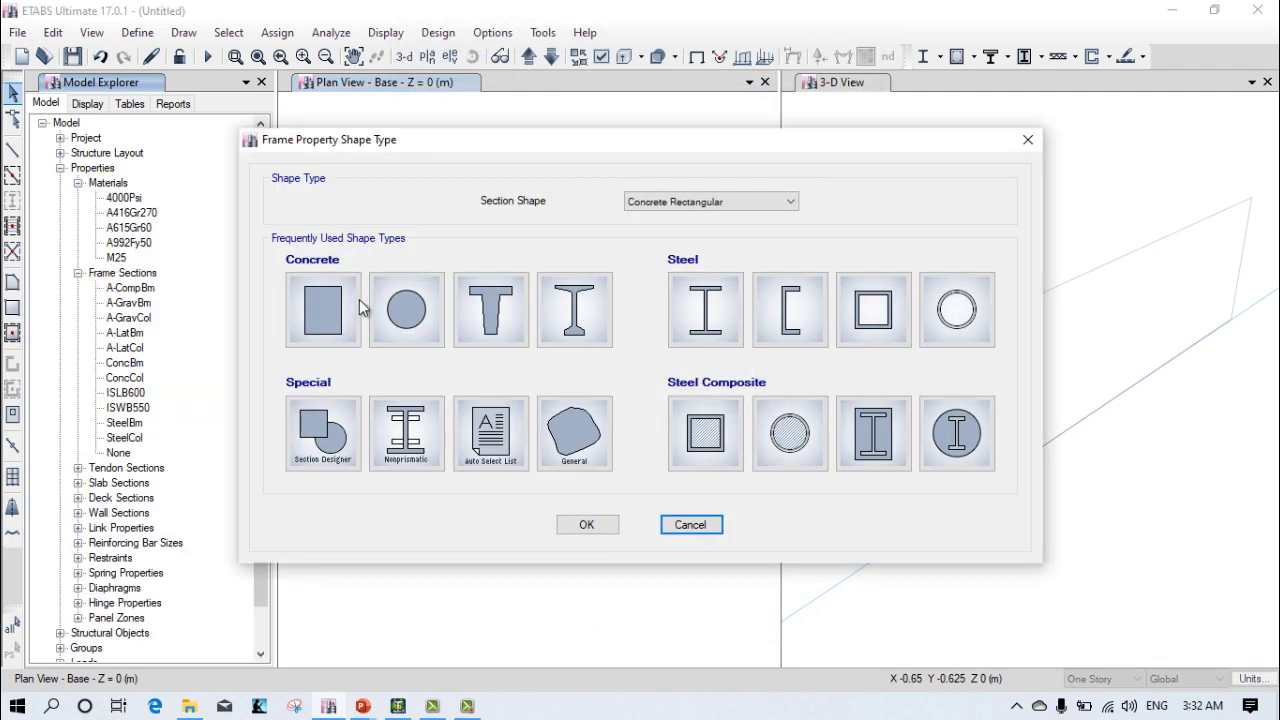
left_click(408, 309)
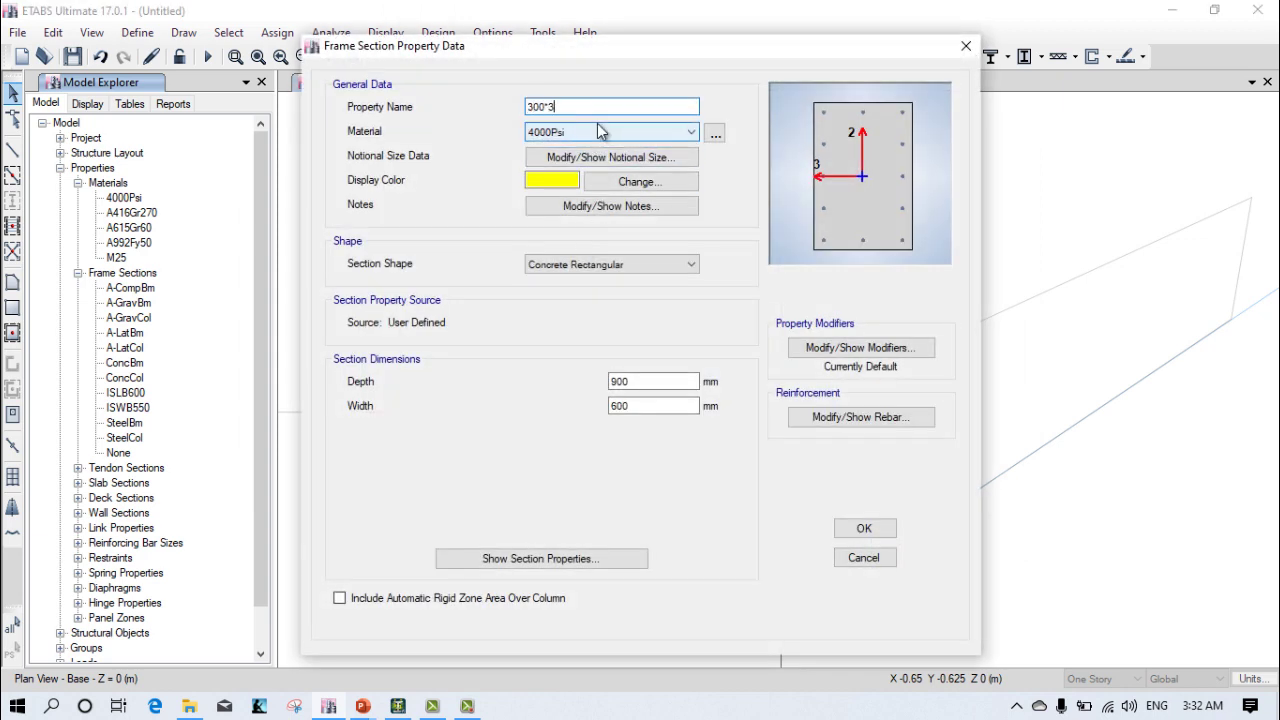
left_click(569, 126)
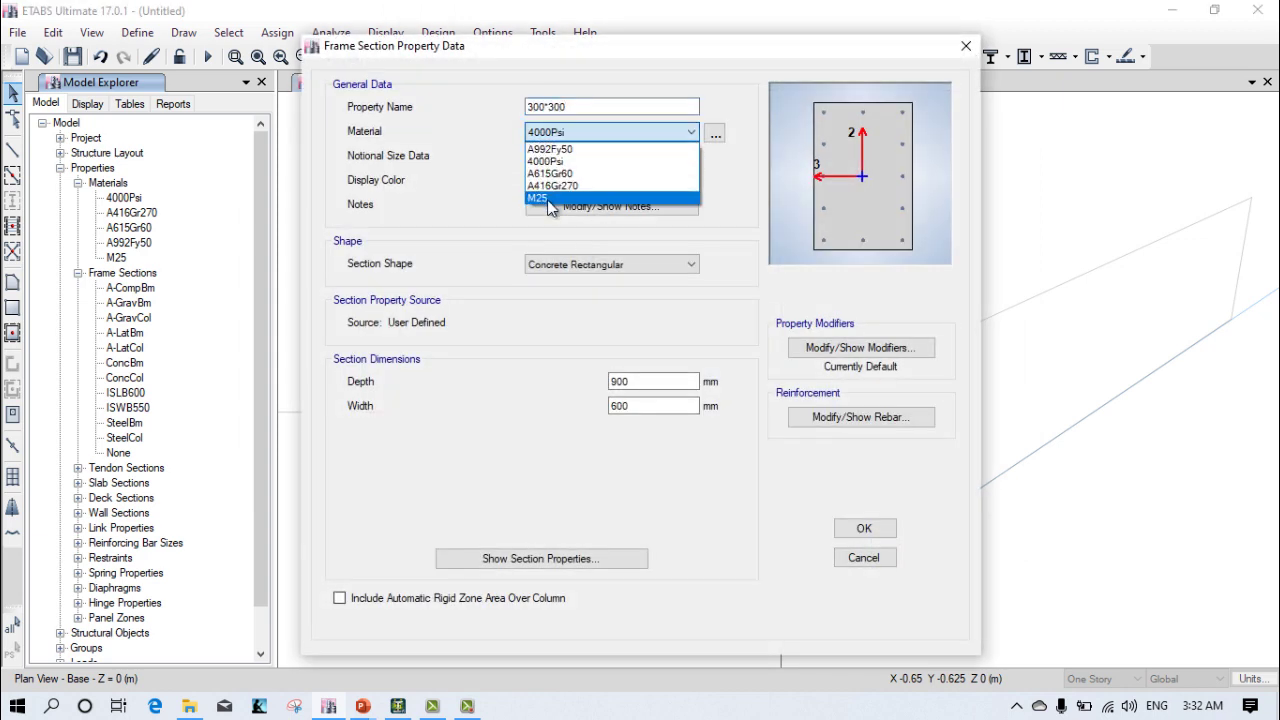
left_click(560, 197)
left_click(640, 381)
key("shift+Home")
type("300")
left_click(651, 412)
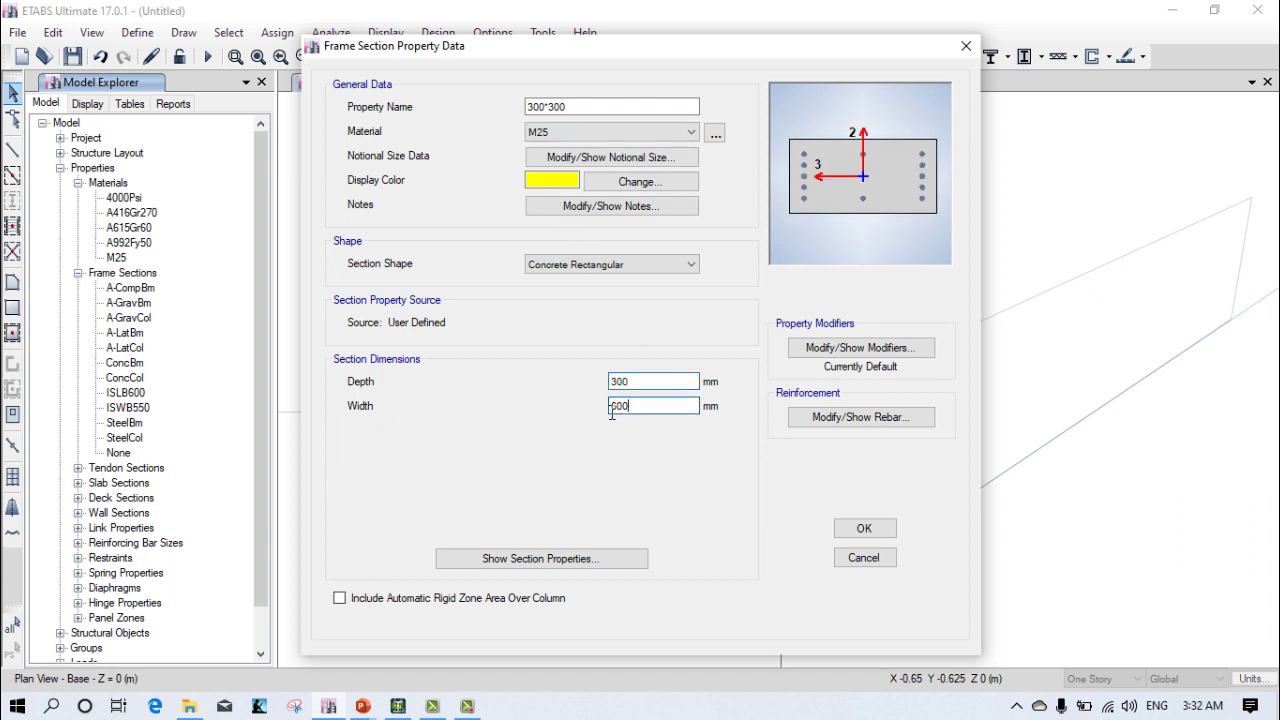
key("shift+Home")
left_click(860, 532)
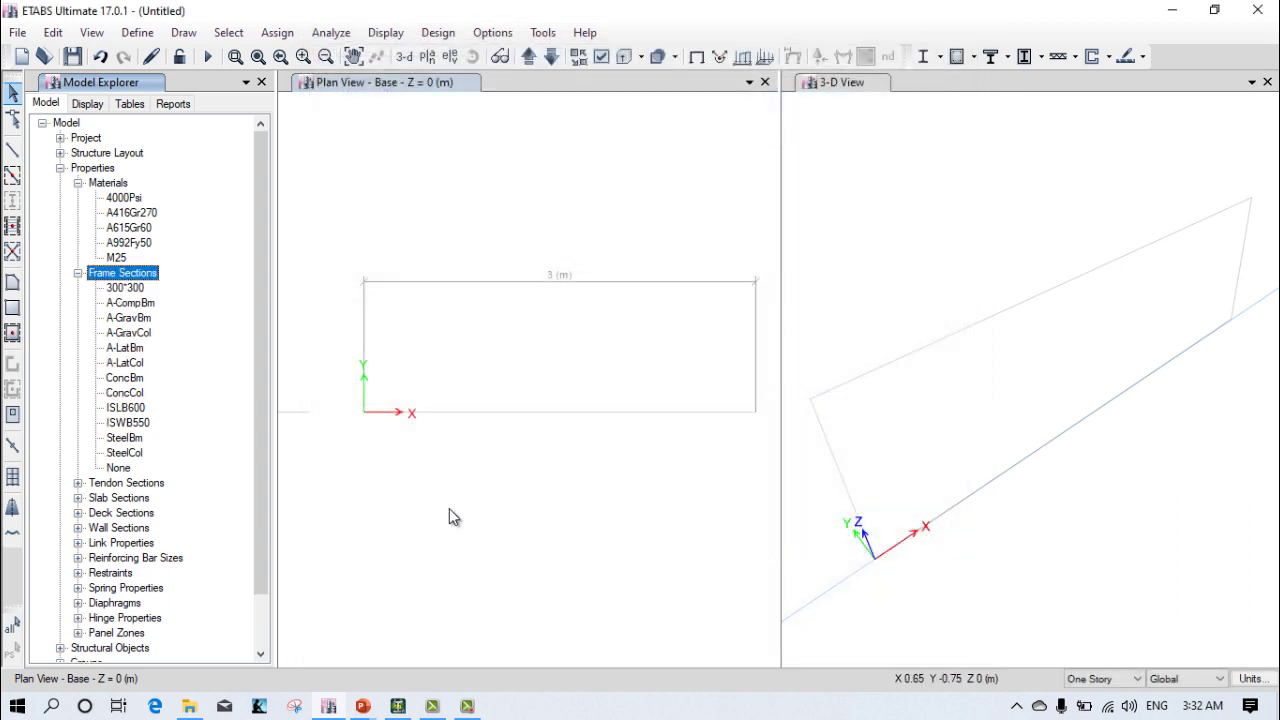
Draw a beam on the bottom grid line, view it extruded in 3-D, then undo it
left_click(12, 175)
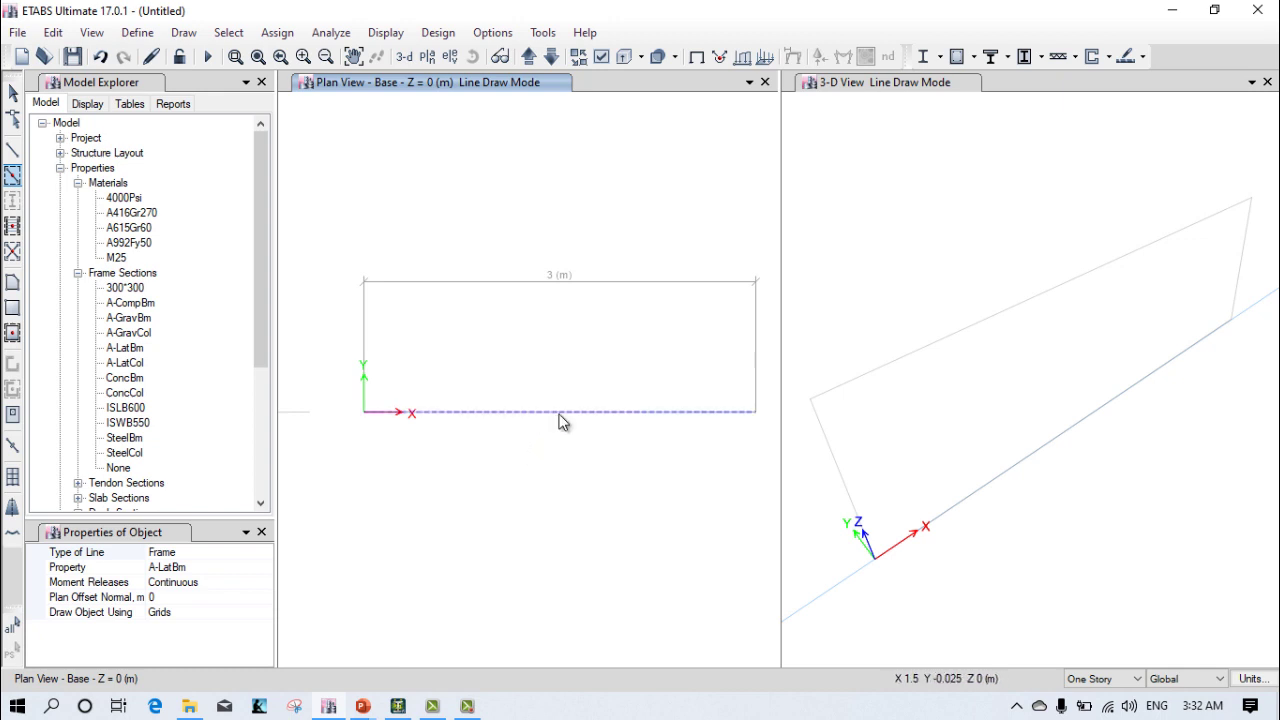
left_click(560, 422)
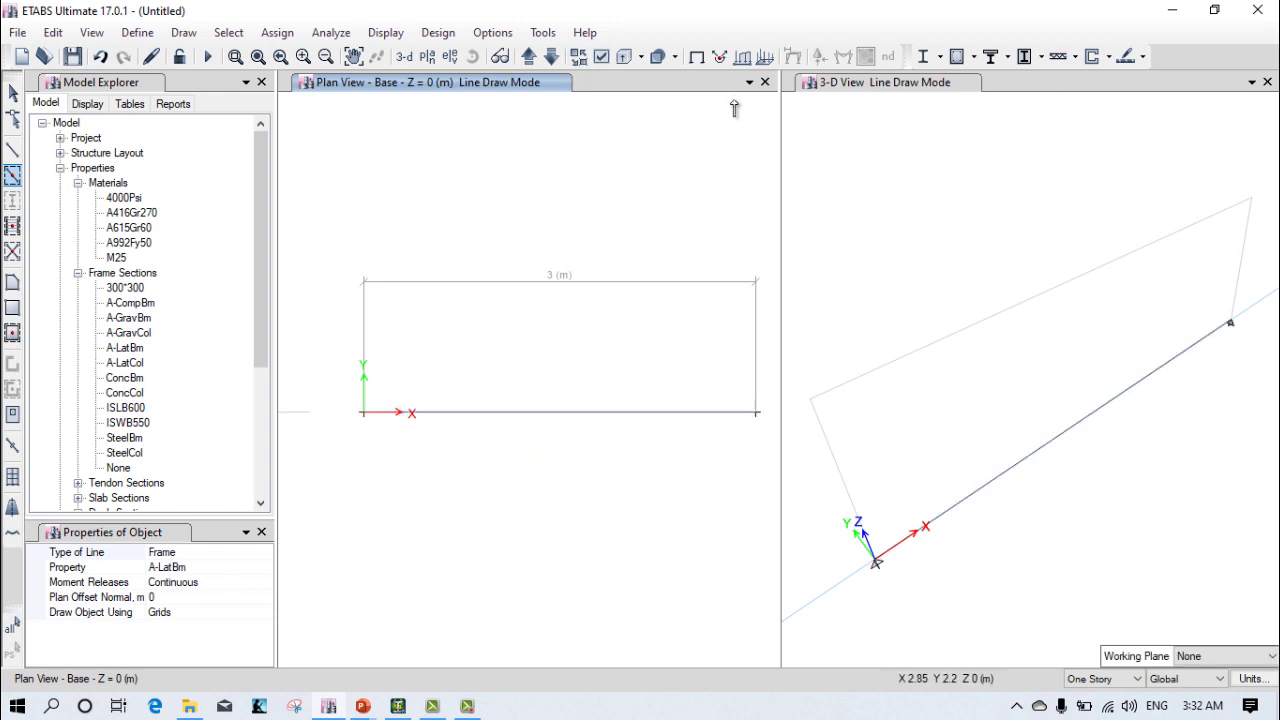
left_click(850, 86)
left_click(626, 56)
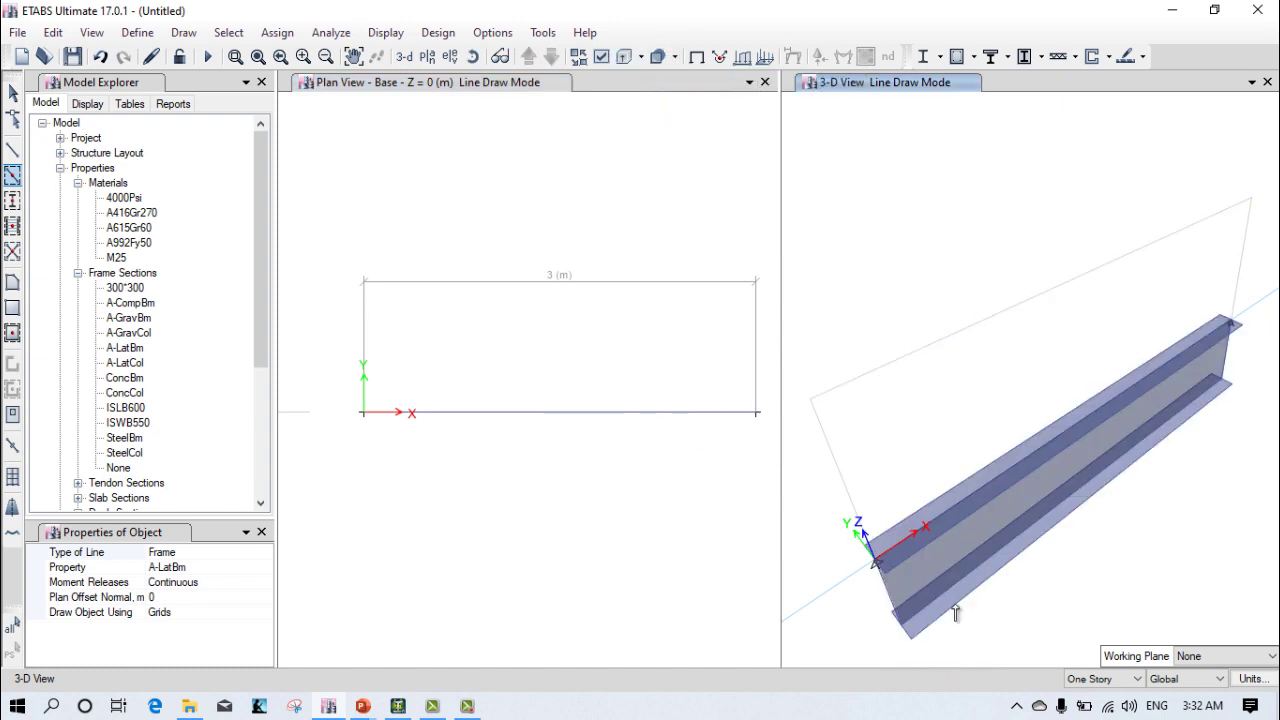
key("ctrl+z")
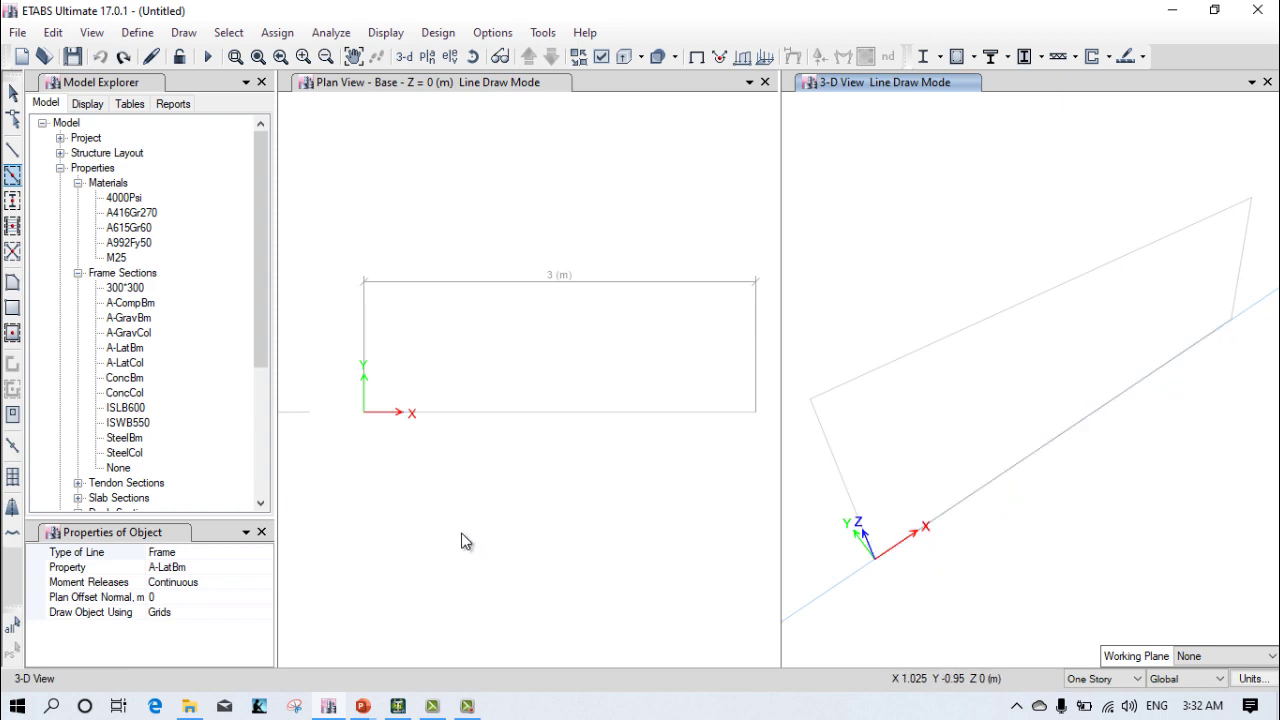
Redraw the beam along the bottom grid line using the 300*300 section and select its left joint
left_click(160, 567)
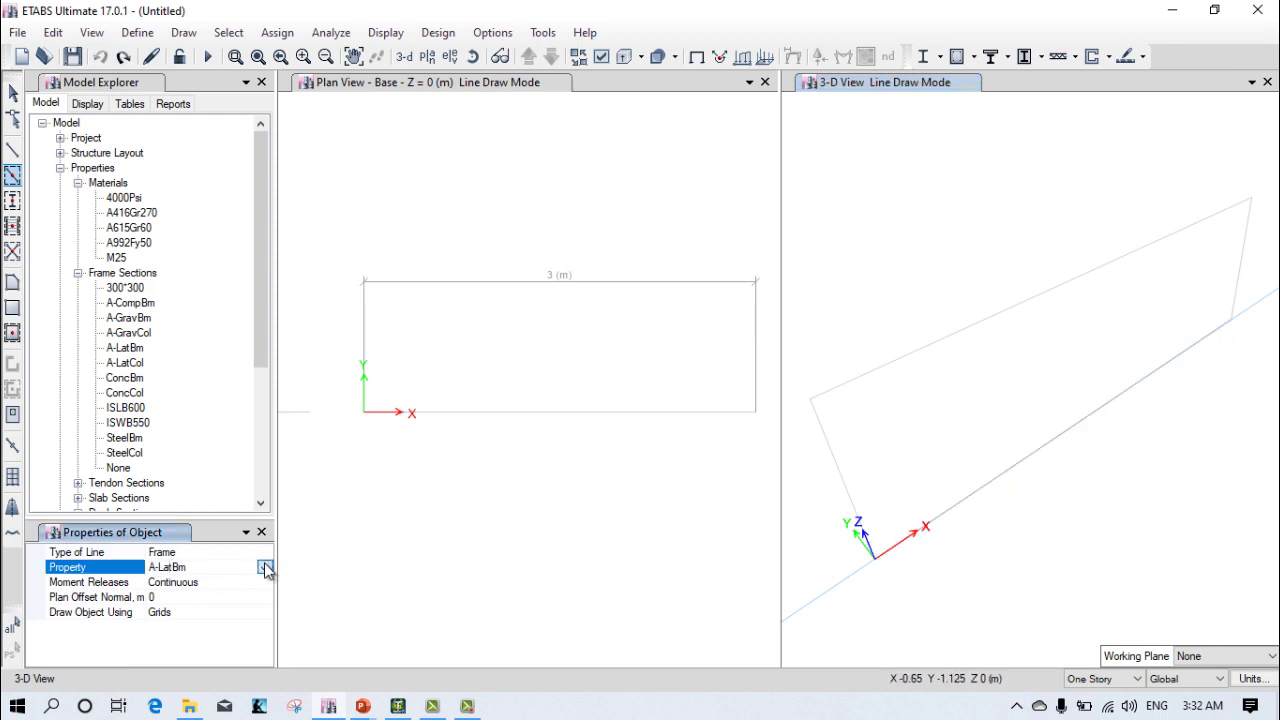
left_click(264, 567)
left_click(190, 584)
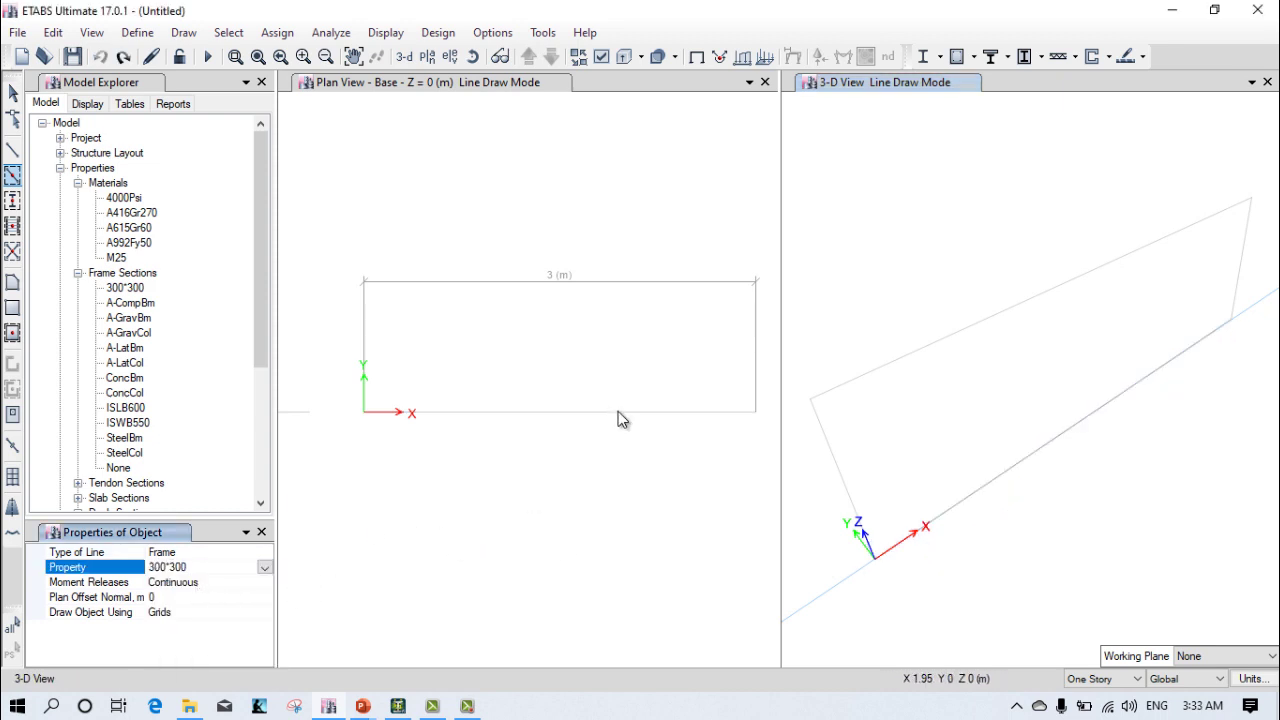
left_click(646, 115)
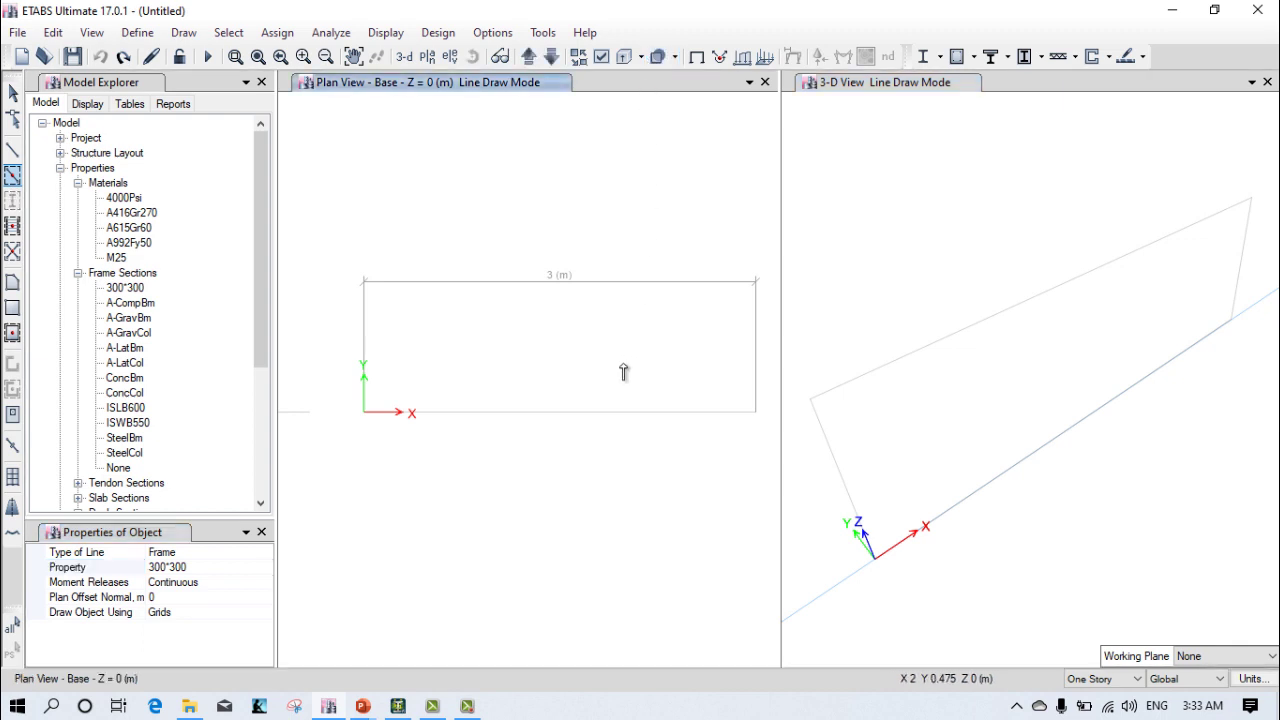
left_click(619, 424)
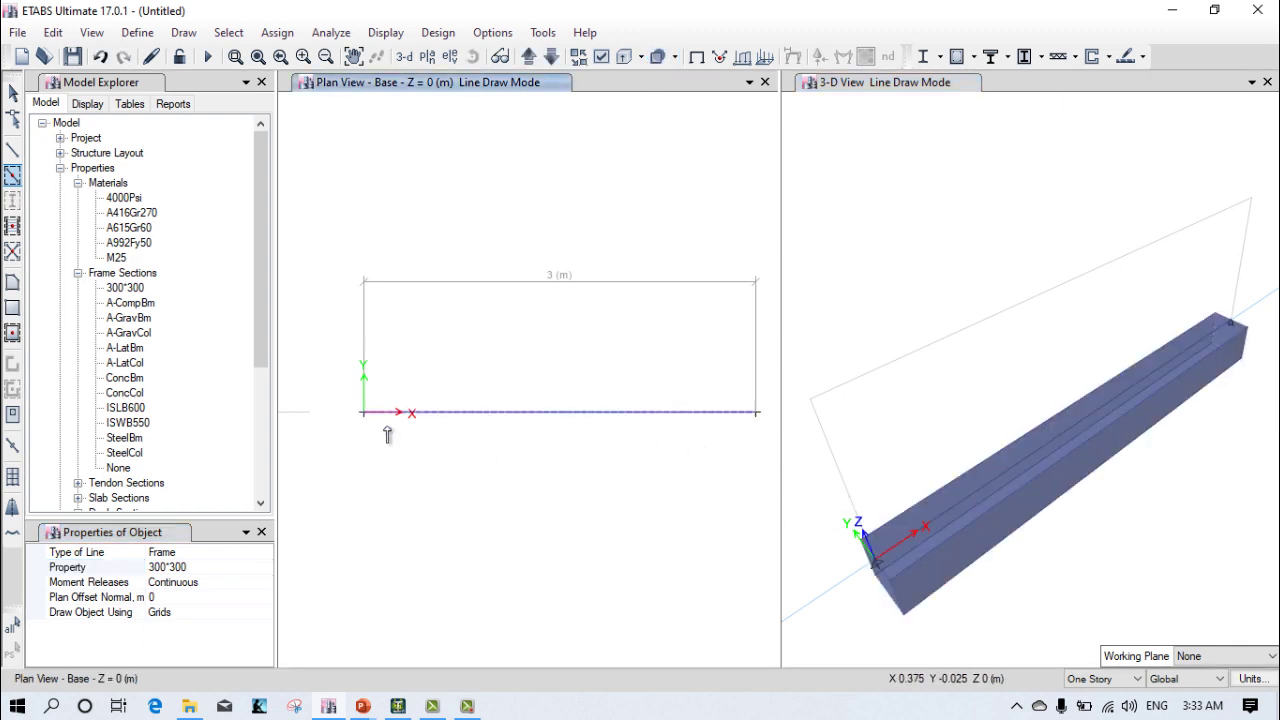
left_click(12, 93)
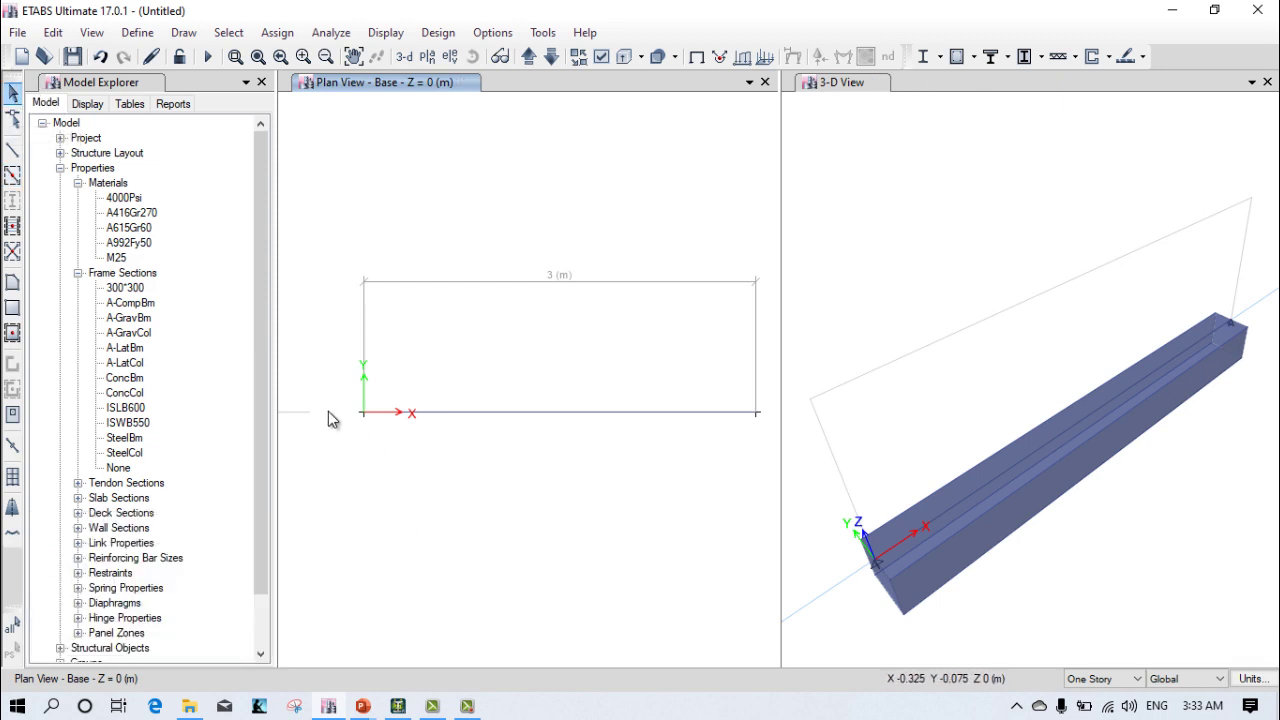
left_click_drag(340, 393, 402, 464)
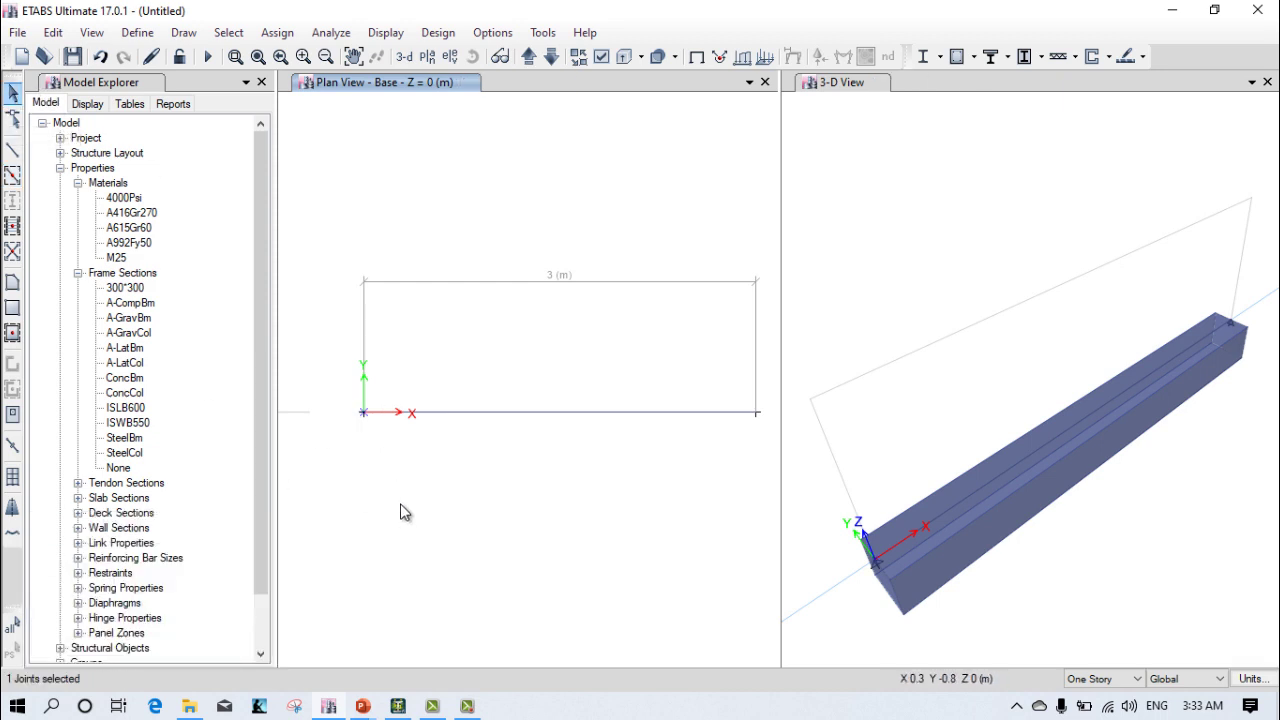
Apply a Fixed joint restraint to the beam's left end
left_click(277, 32)
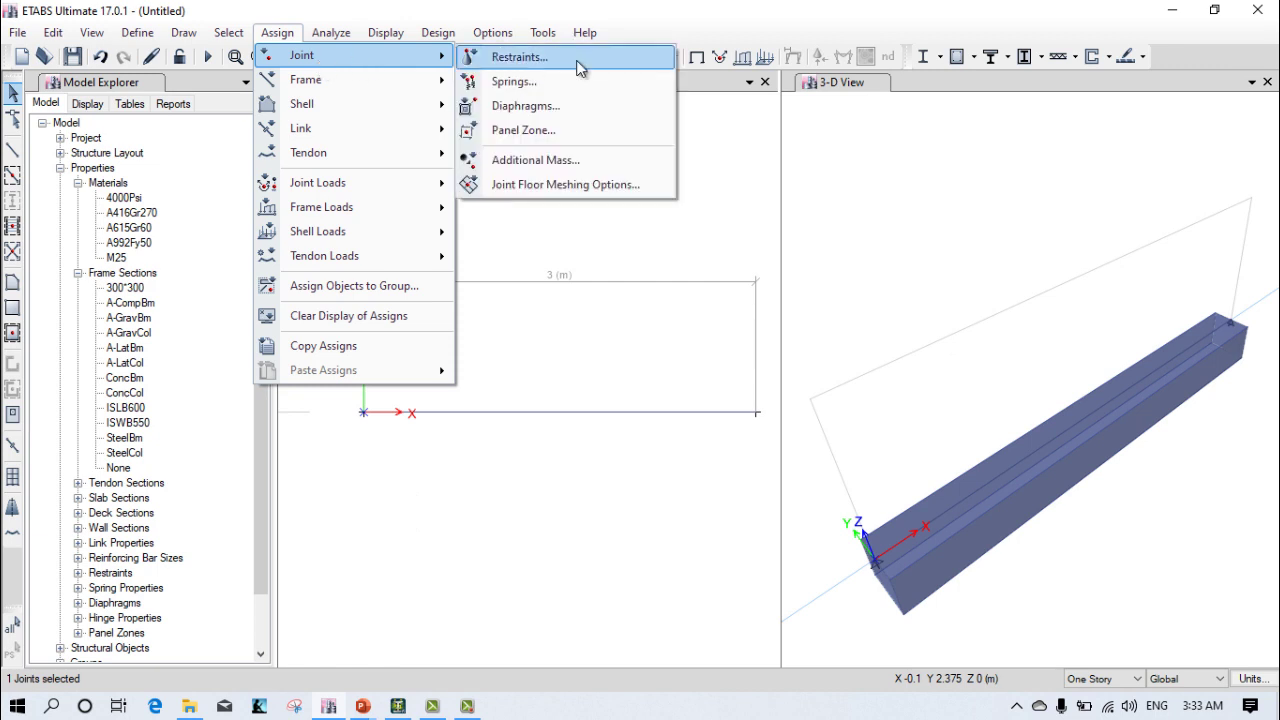
left_click(578, 58)
left_click(578, 412)
left_click(710, 462)
left_click(582, 466)
Select the right-end joint and assign it the Free restraint, clearing all six restraints
mouse_move(723, 387)
left_mouse_down()
mouse_move(778, 466)
mouse_move(887, 471)
left_mouse_up()
left_click(845, 460)
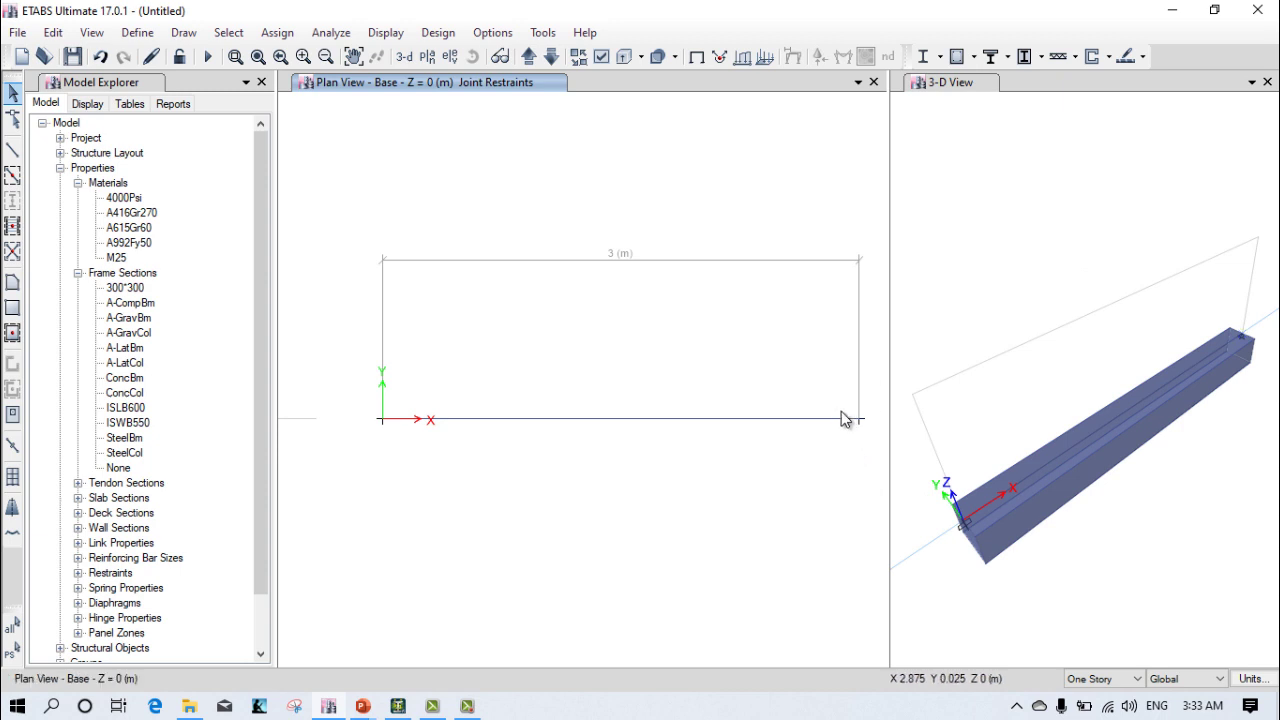
left_click(228, 32)
mouse_move(279, 33)
mouse_move(321, 62)
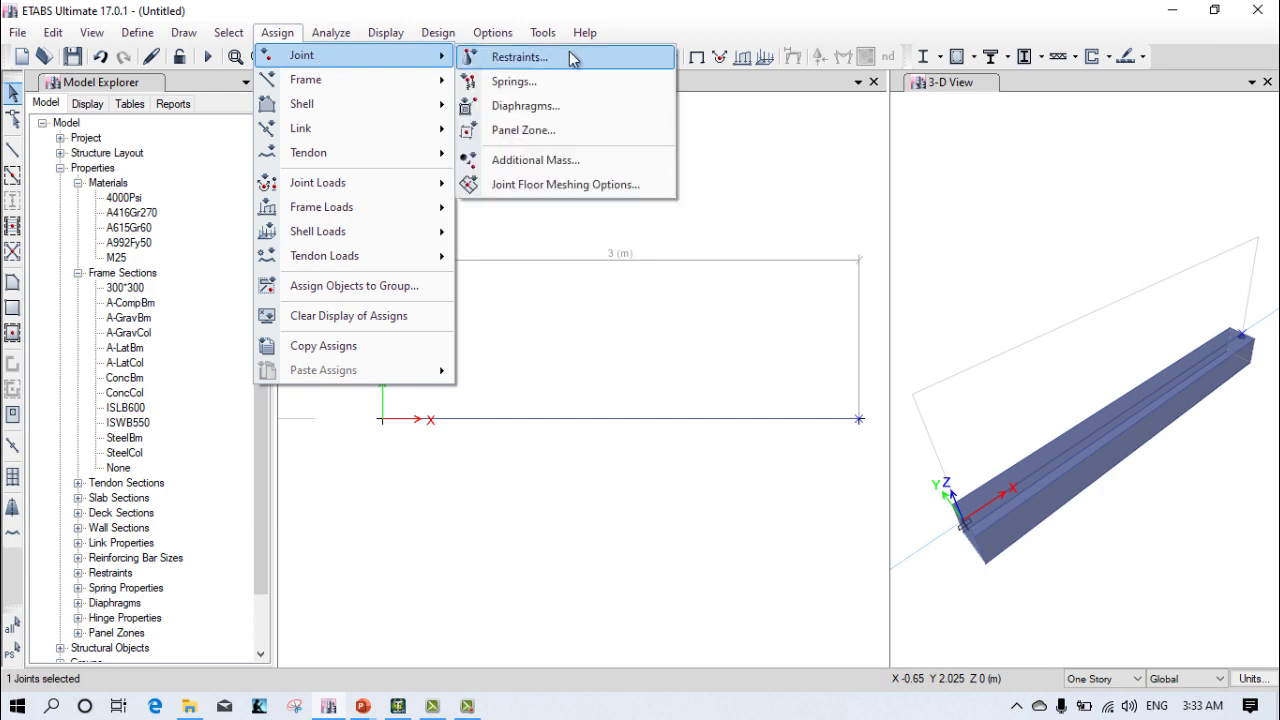
left_click(513, 59)
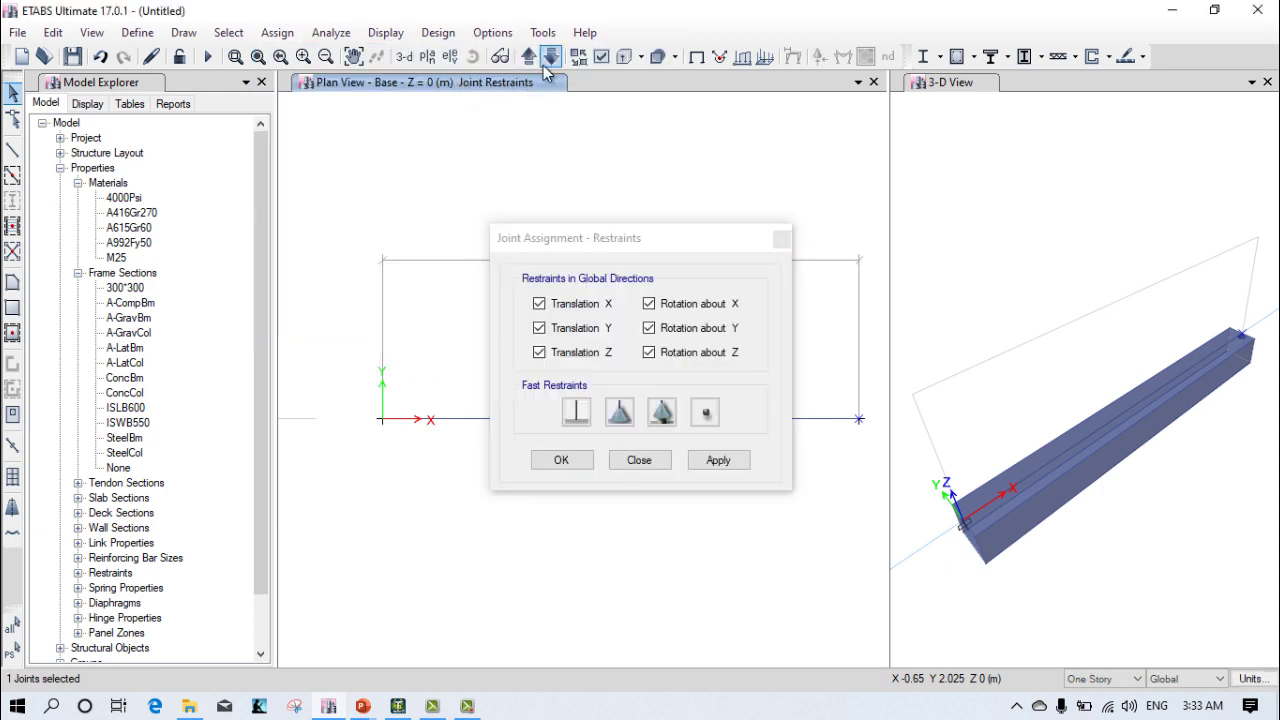
left_click(714, 418)
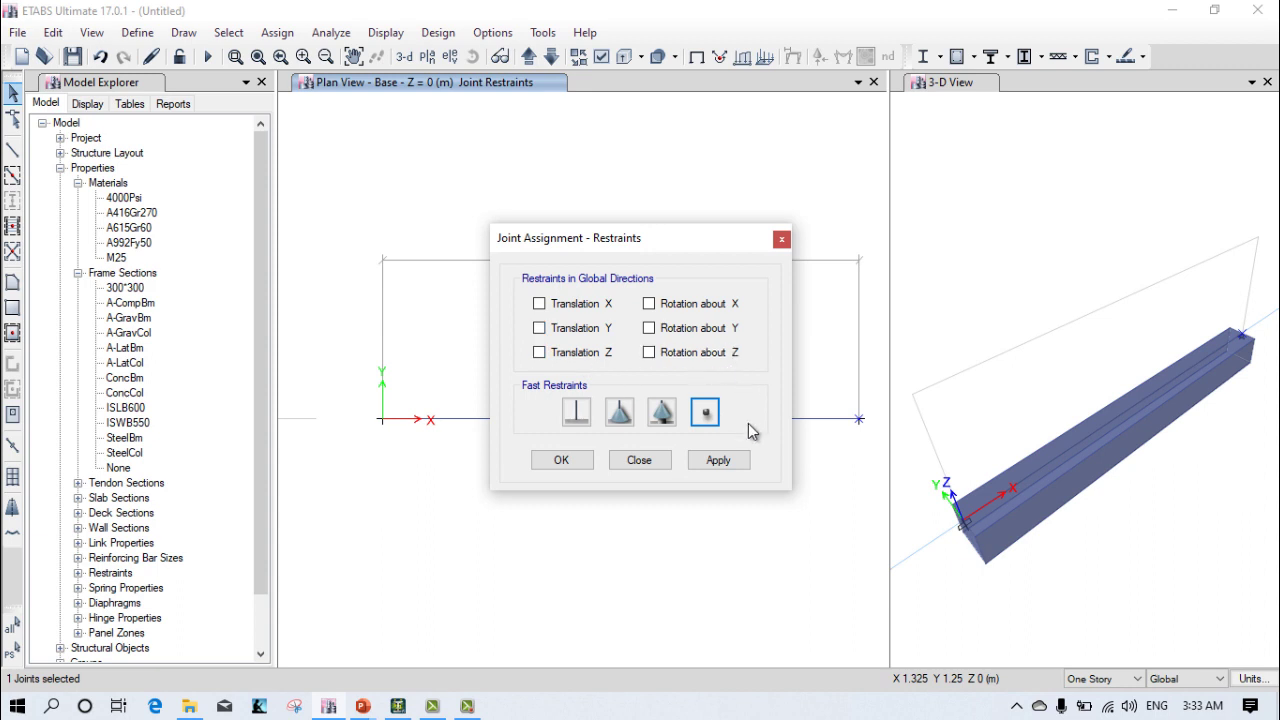
left_click(724, 460)
left_click(561, 460)
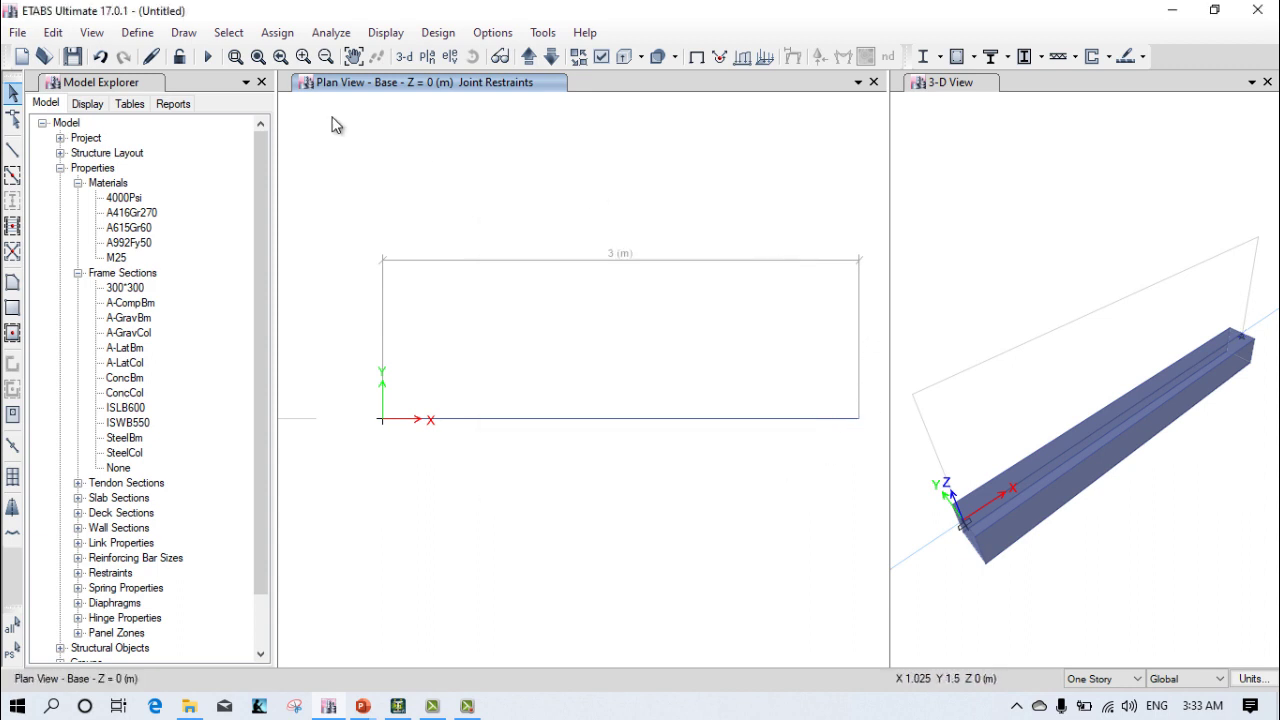
Assign a uniform distributed load of 12 to the beam using absolute distances
left_click(787, 418)
left_click(331, 33)
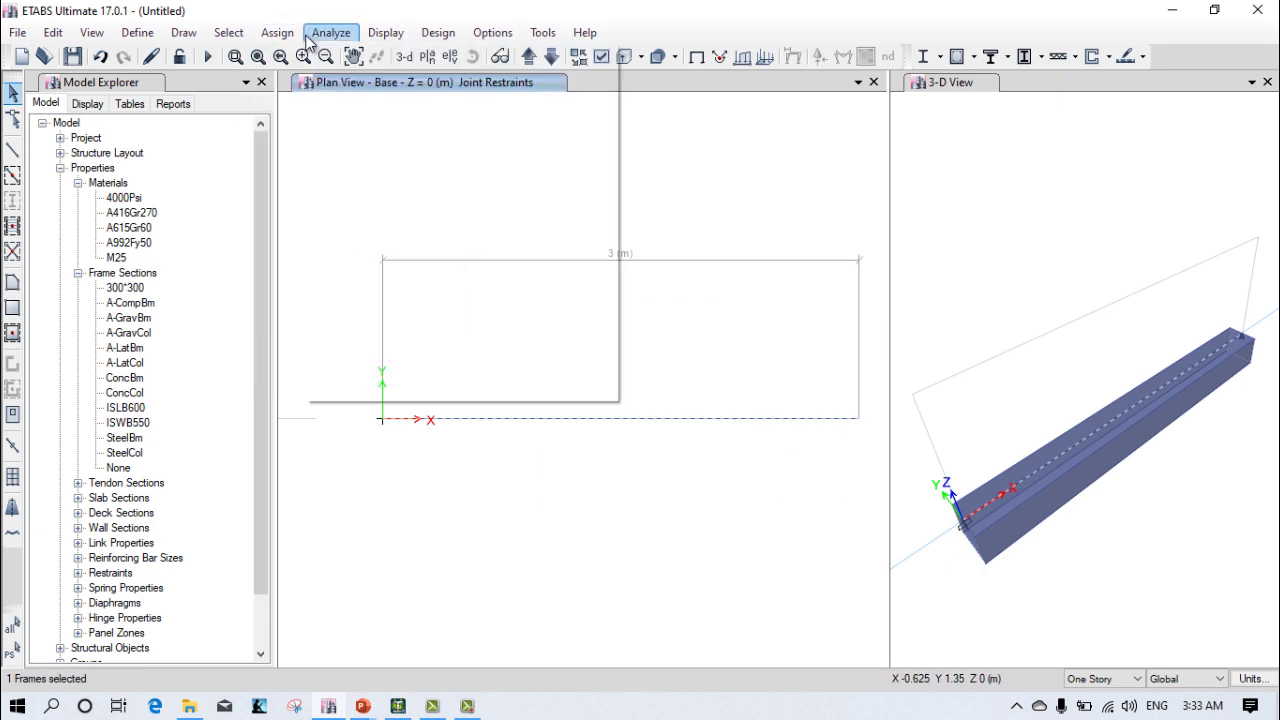
mouse_move(277, 33)
mouse_move(384, 210)
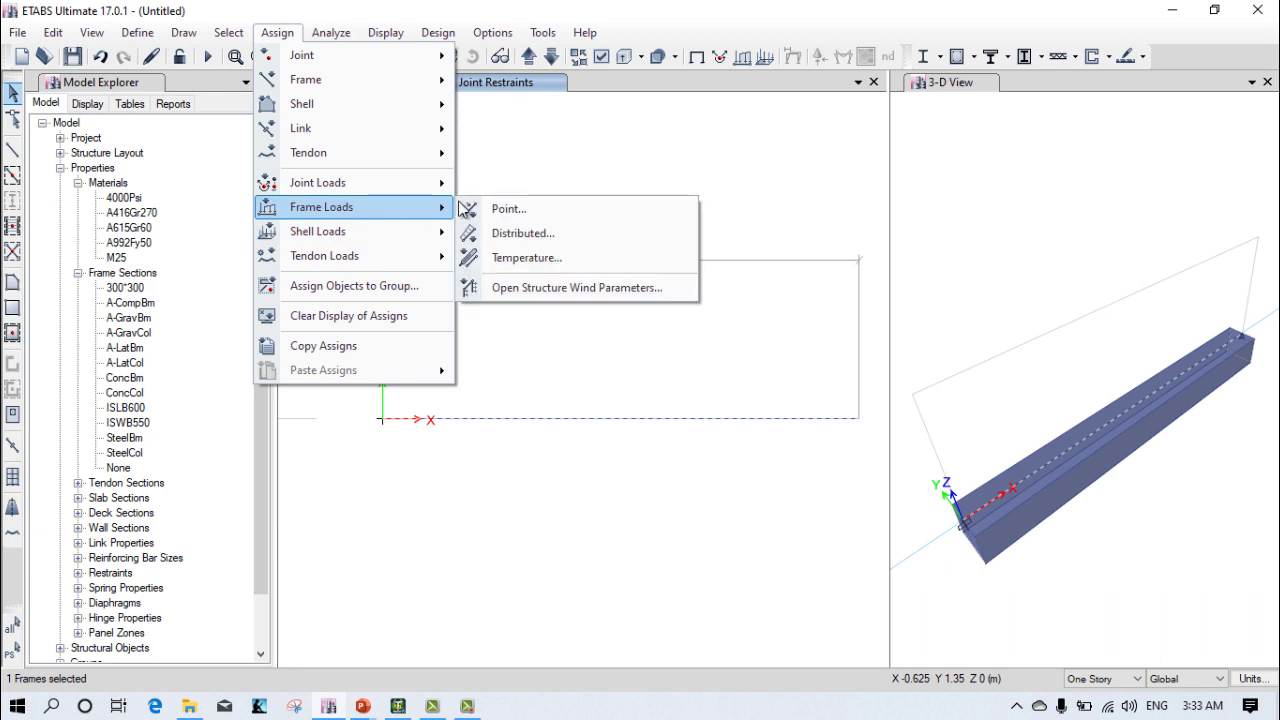
left_click(508, 232)
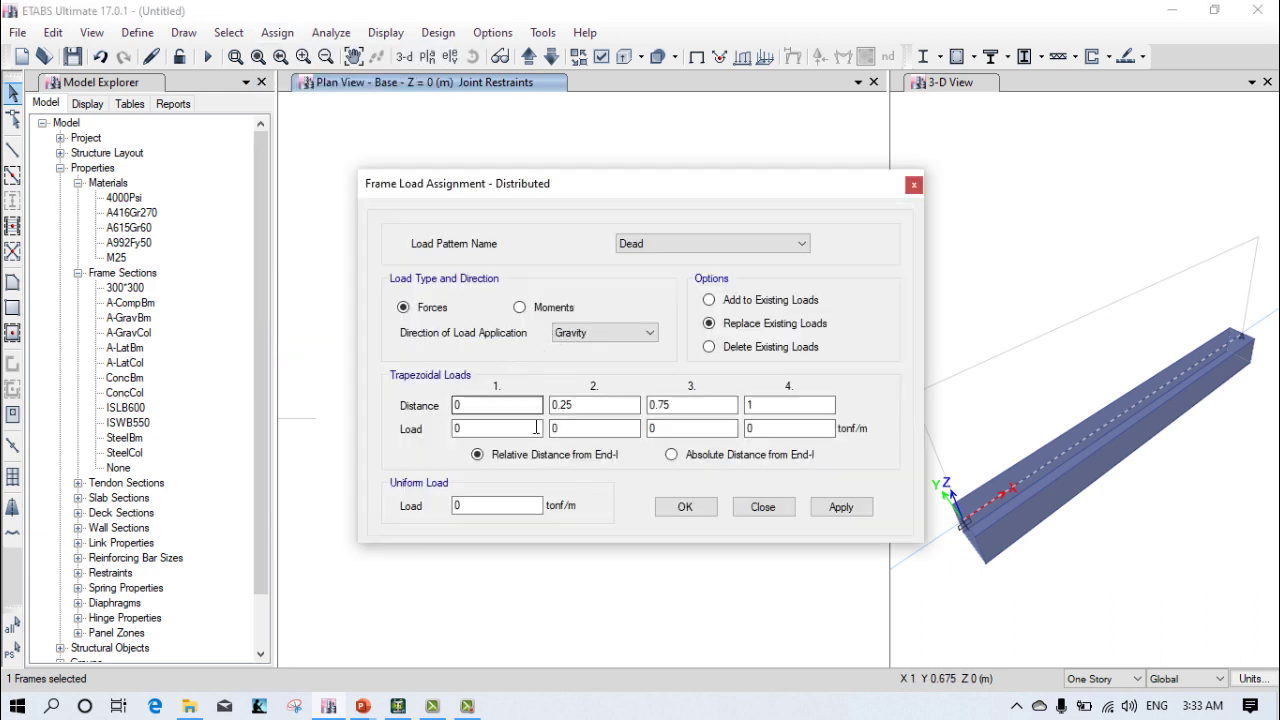
left_click(671, 455)
double_click(470, 506)
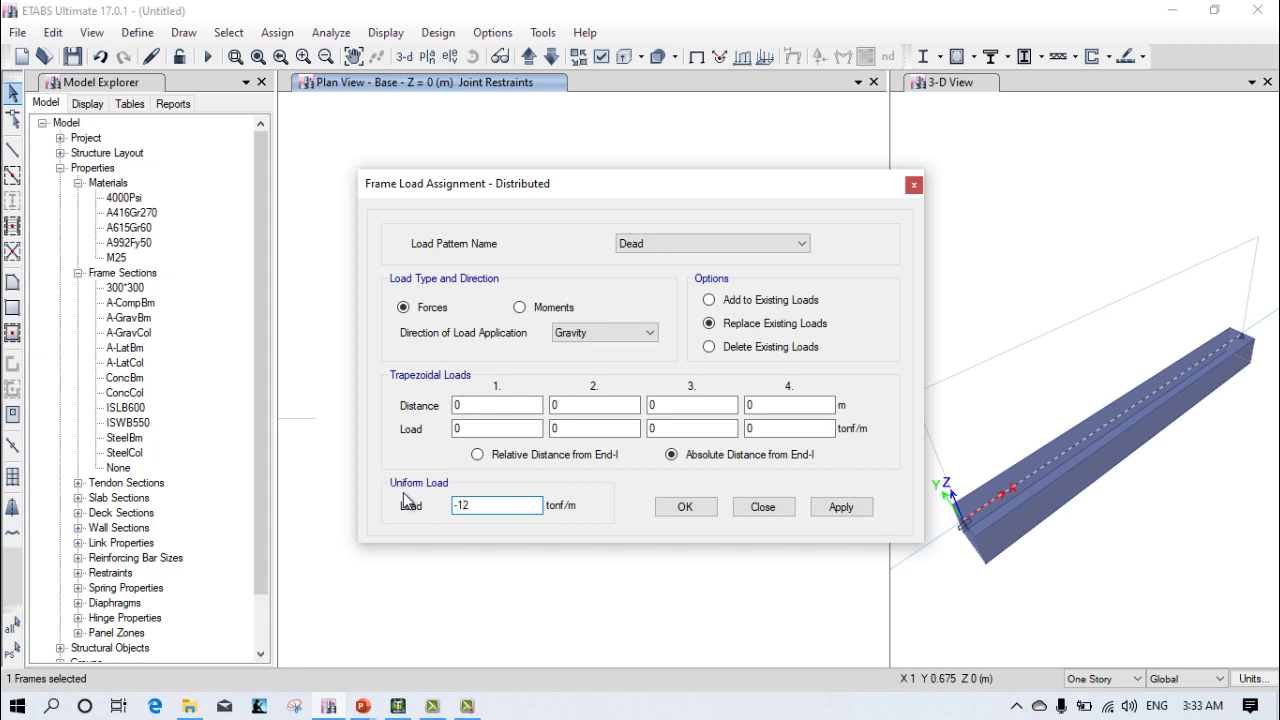
left_click(835, 507)
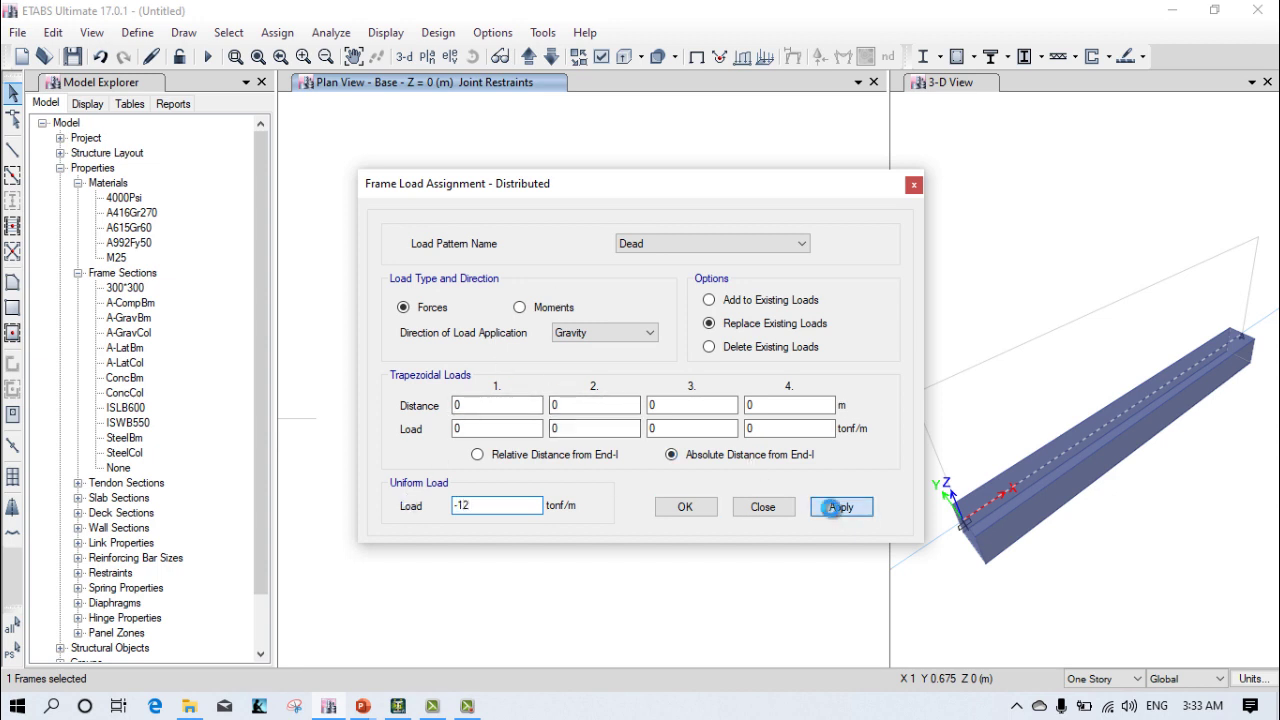
left_click(685, 508)
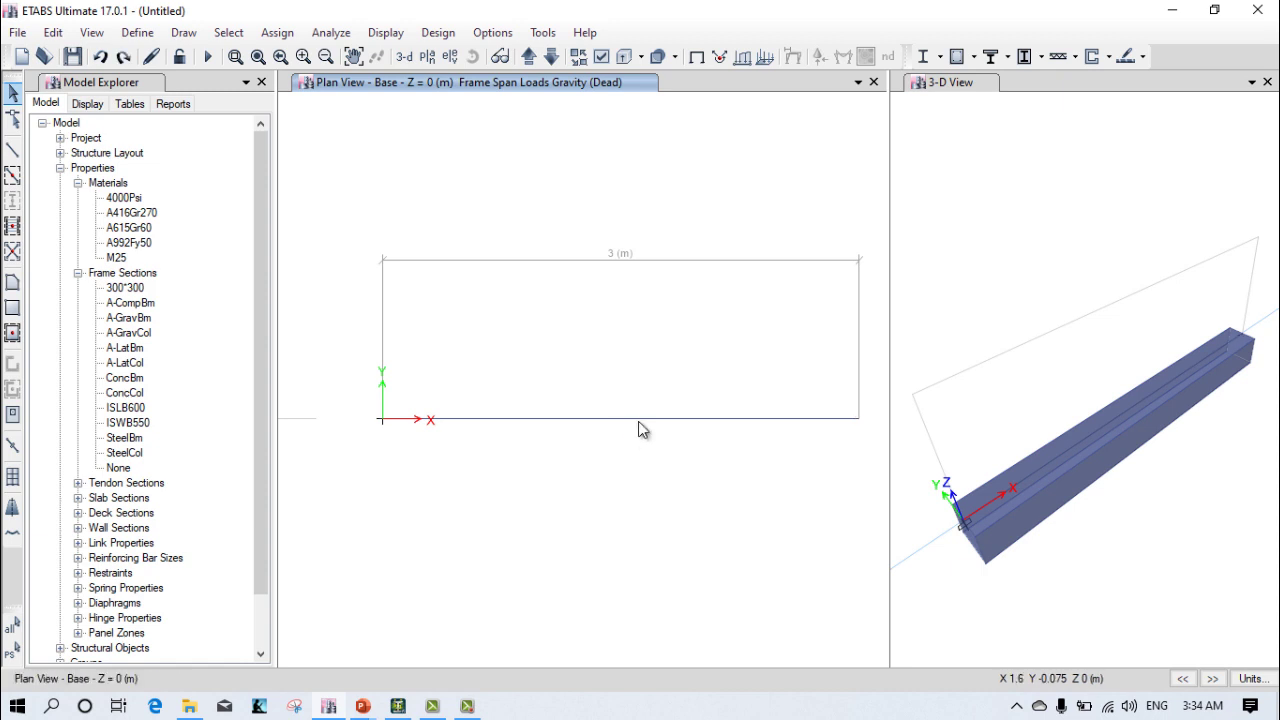
Reassign the beam's -12 uniform load to act in the Global-Y direction
left_click(639, 420)
left_click(277, 32)
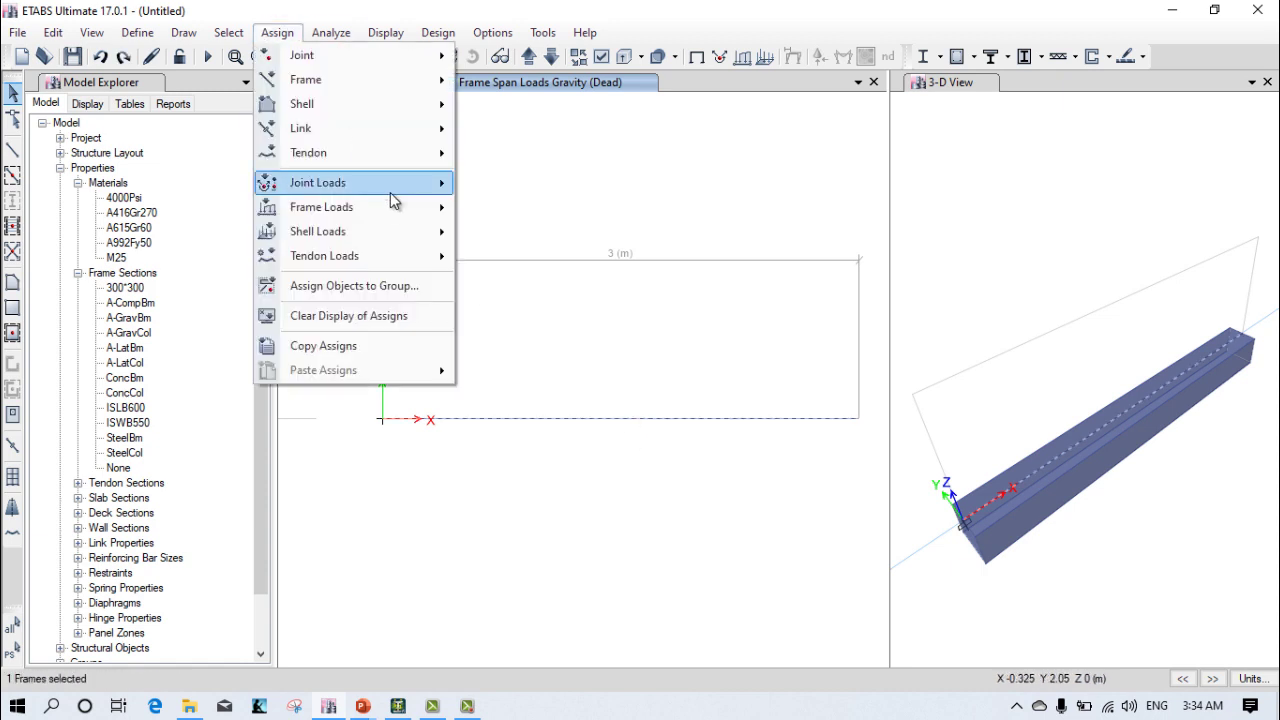
mouse_move(406, 214)
left_click(505, 231)
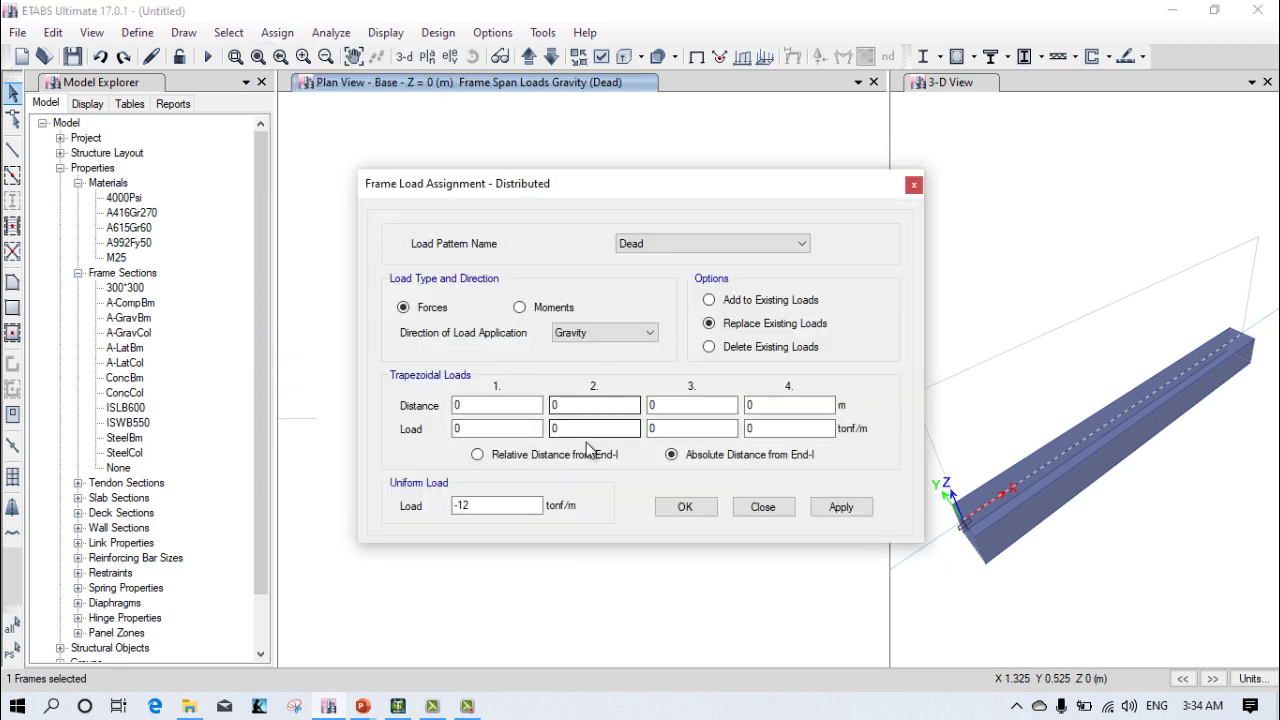
left_click(594, 334)
left_click(586, 399)
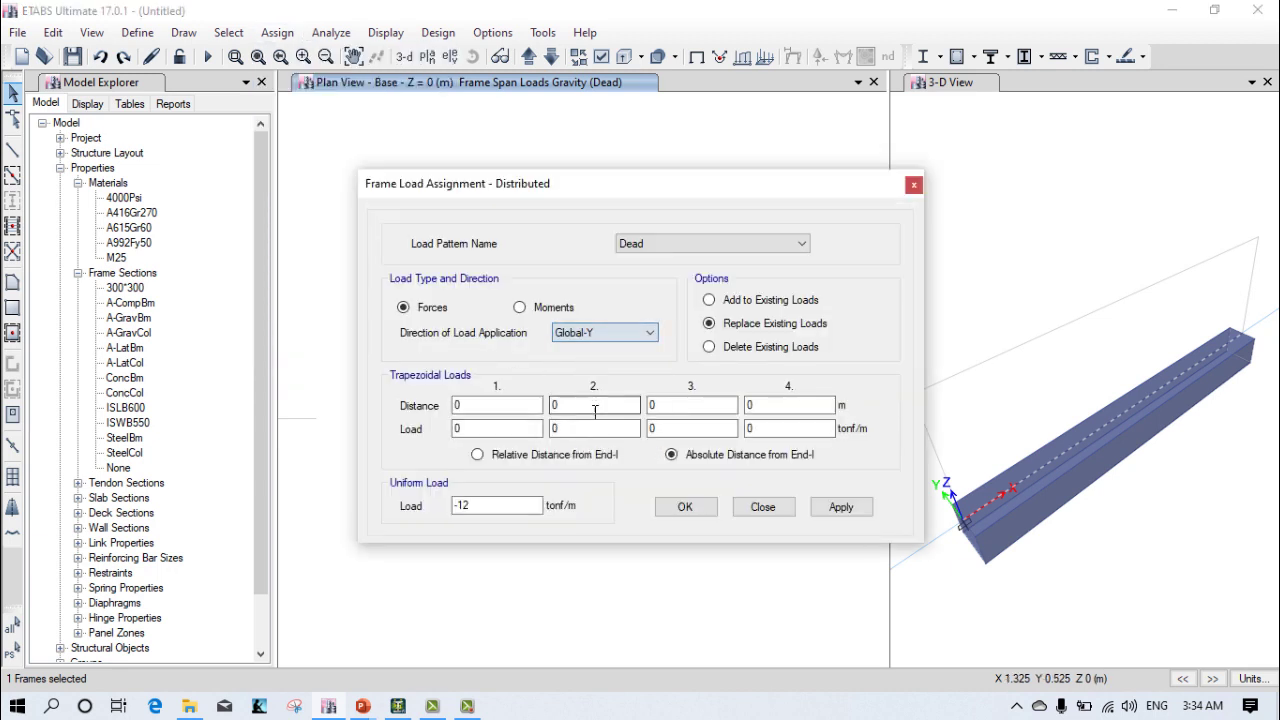
left_click(506, 505)
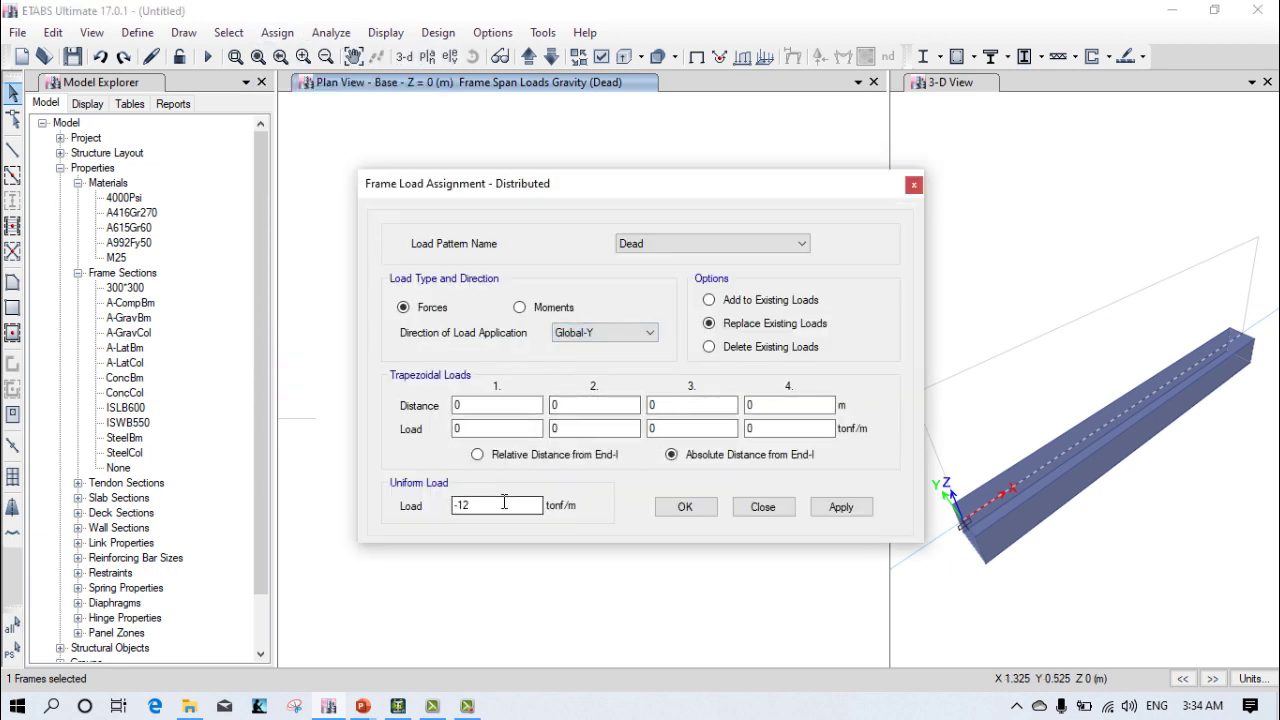
left_click(840, 512)
left_click(686, 510)
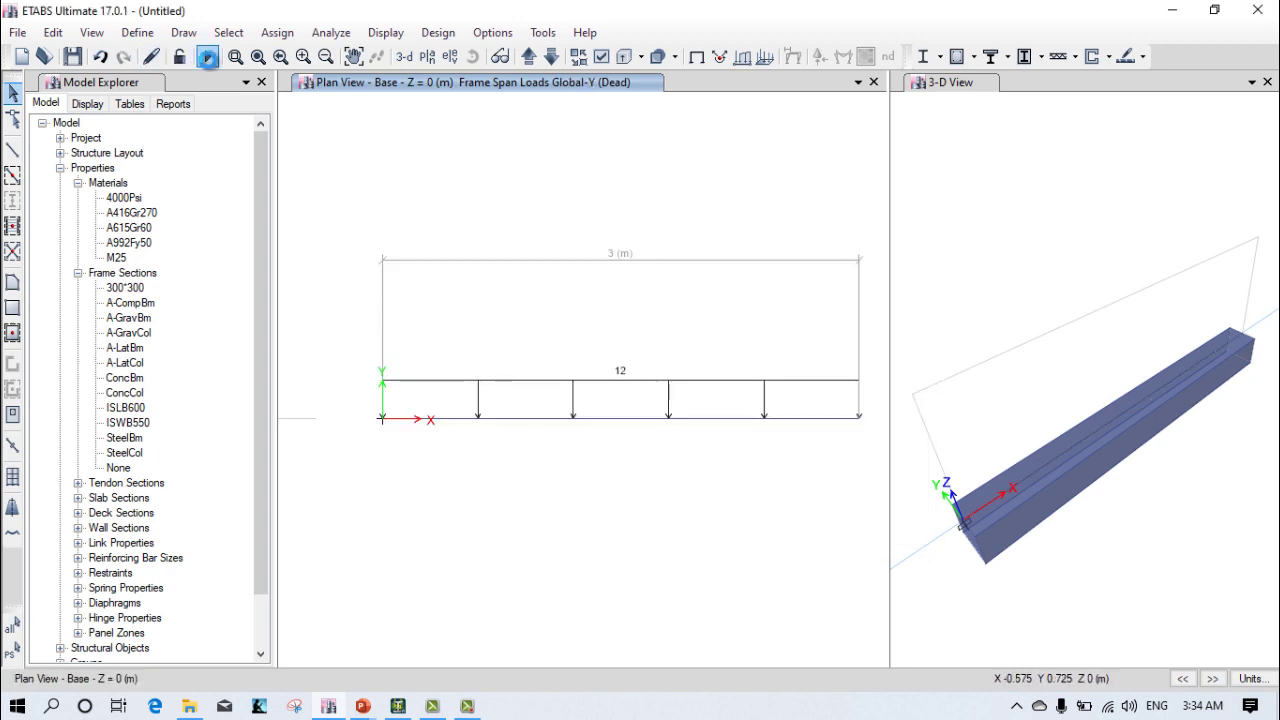
Run the analysis after saving the model as 5, and resize the panes to view the -71.286 mm deflection
left_click(207, 58)
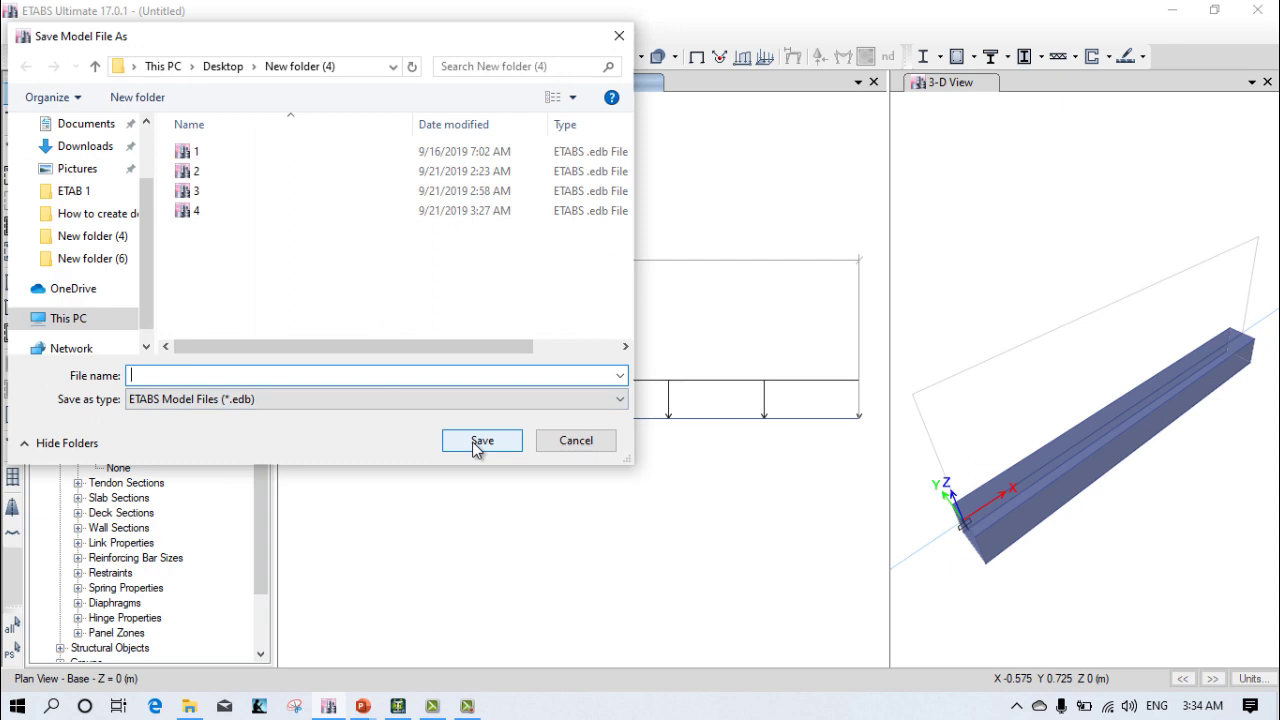
left_click(478, 441)
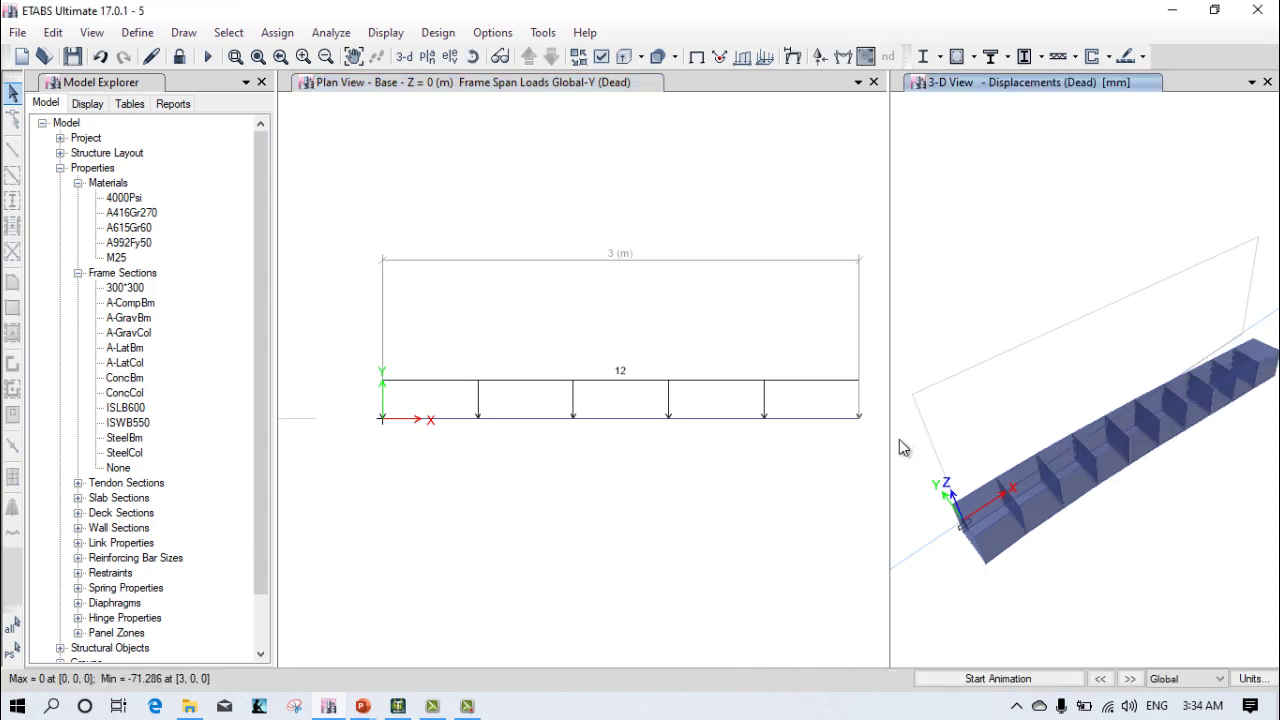
left_click_drag(890, 443, 482, 441)
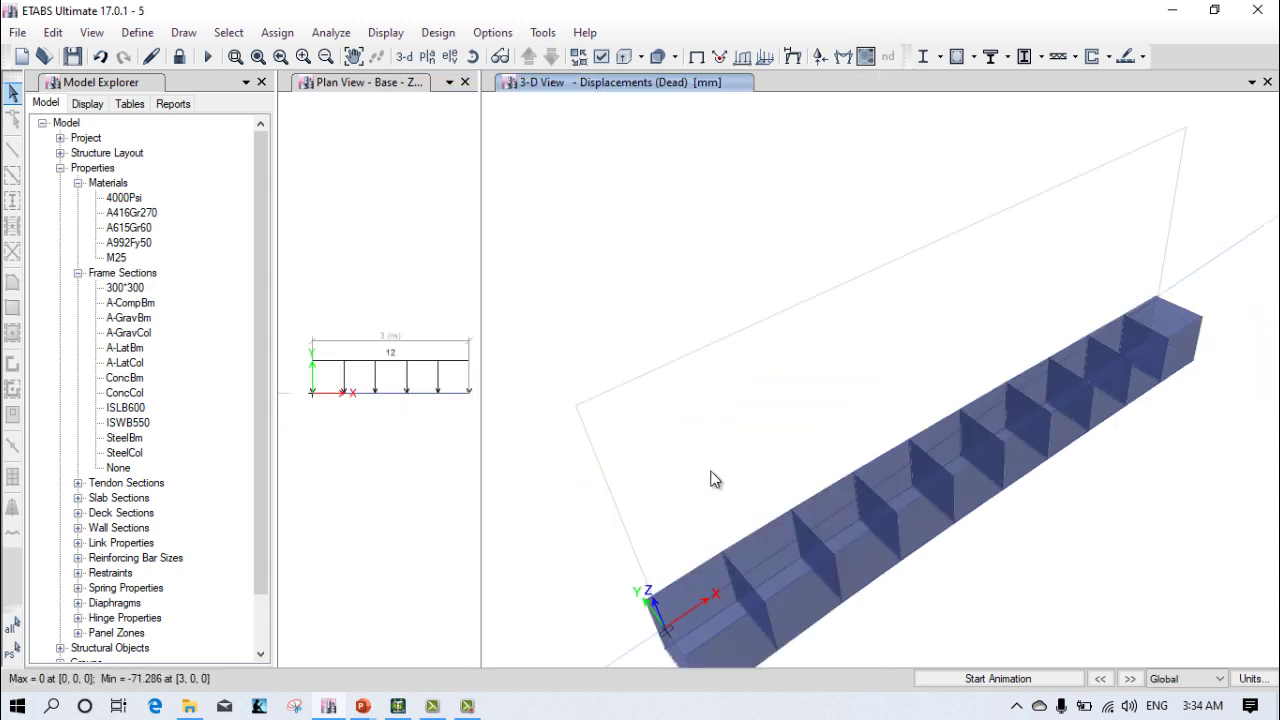
scroll(716, 489, "down", 2)
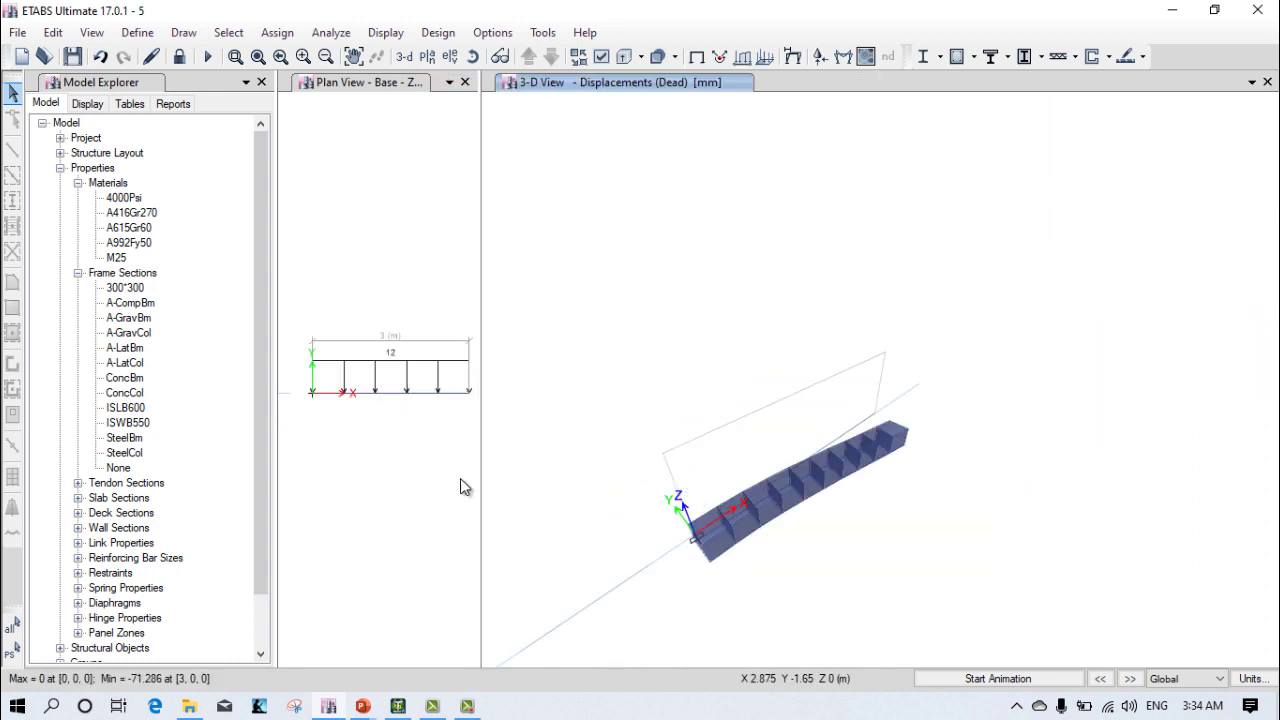
left_click_drag(480, 470, 1107, 460)
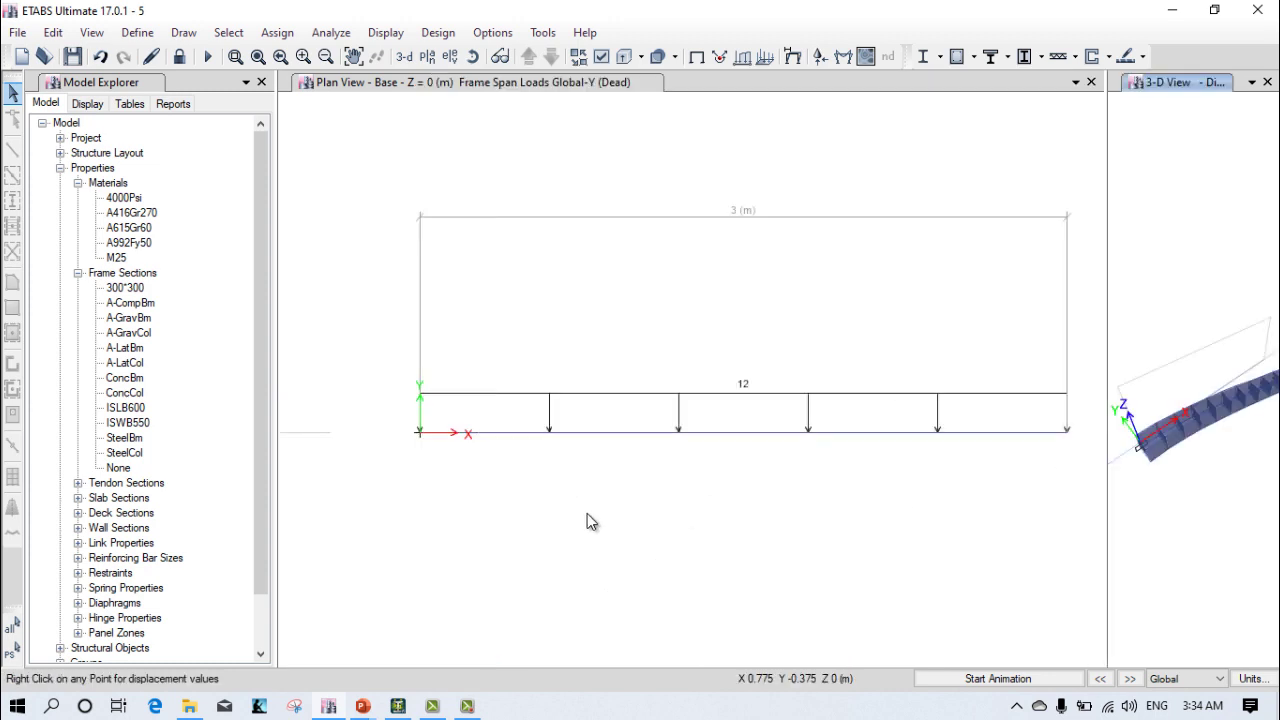
Display the Dead-case Moment 3-3 diagram with values, peaking at -1.0322 tonf-m at the fixed end
left_click(843, 56)
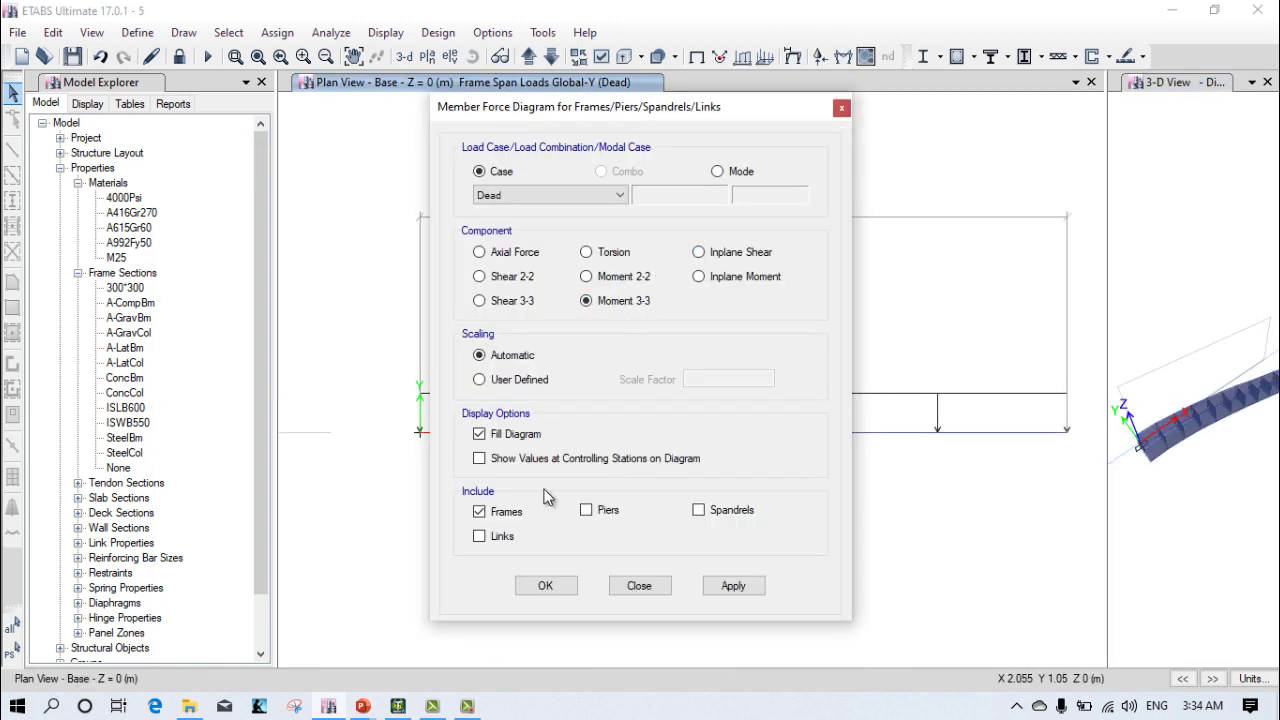
left_click(563, 460)
left_click(733, 586)
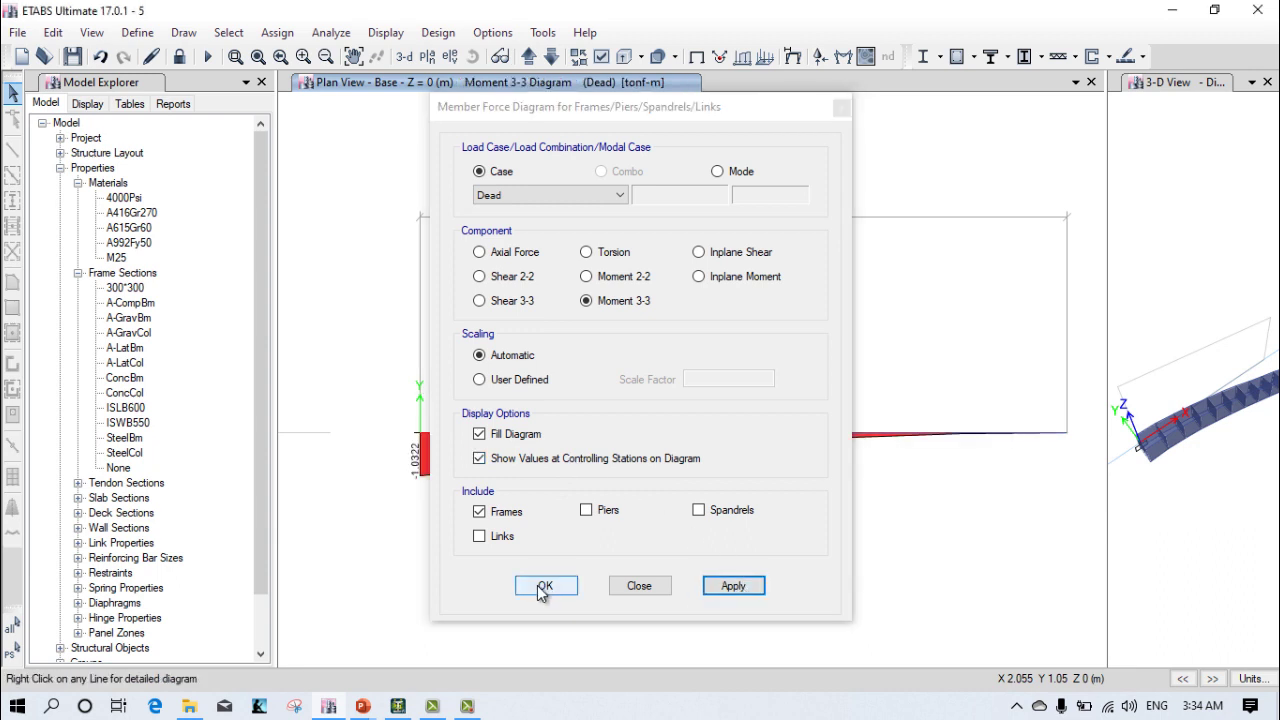
key("Return")
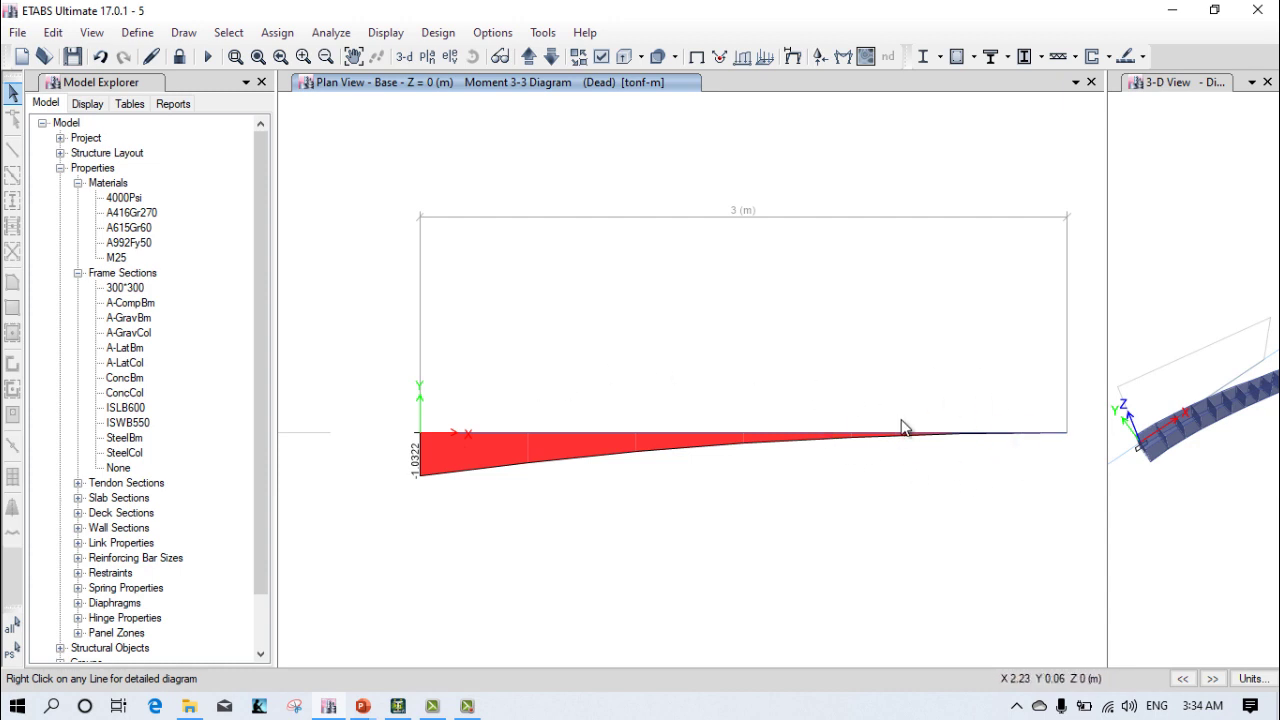
mouse_move(545, 435)
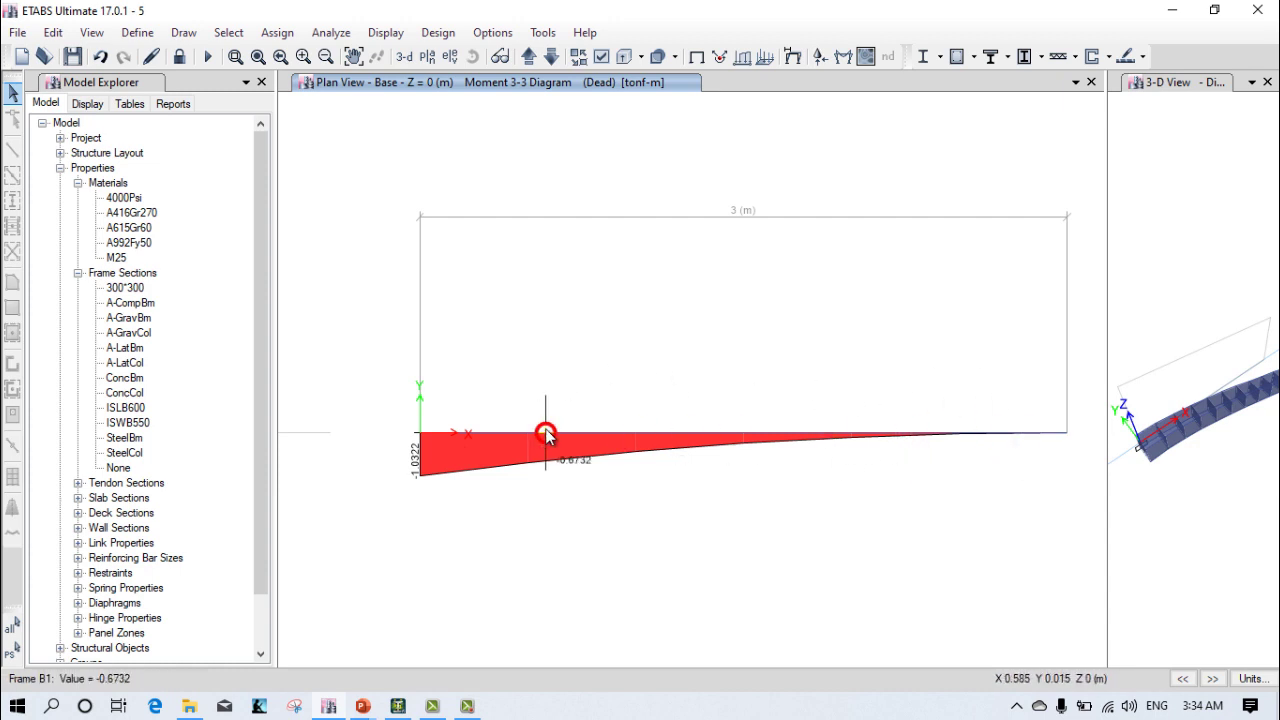
Switch to the Dead-case Shear 3-3 diagram, showing 36 tonf at the fixed end, and recentre the plan
left_click(843, 58)
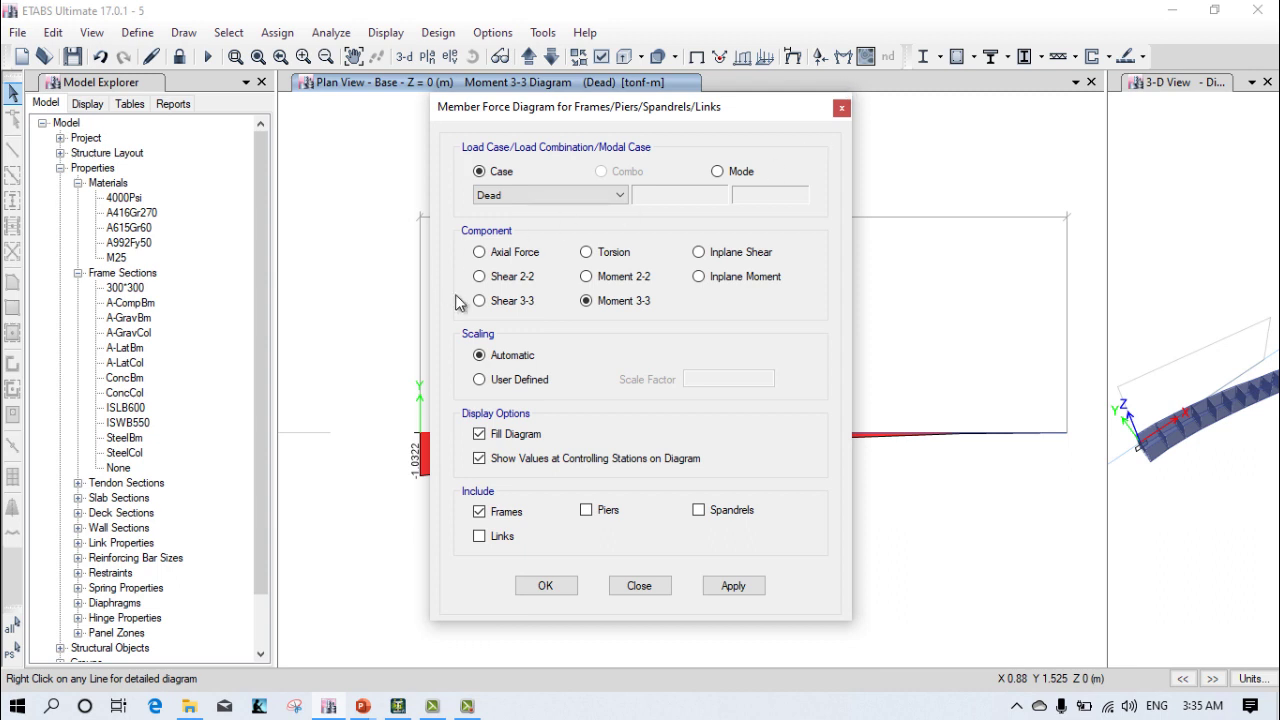
left_click(479, 300)
left_click(735, 586)
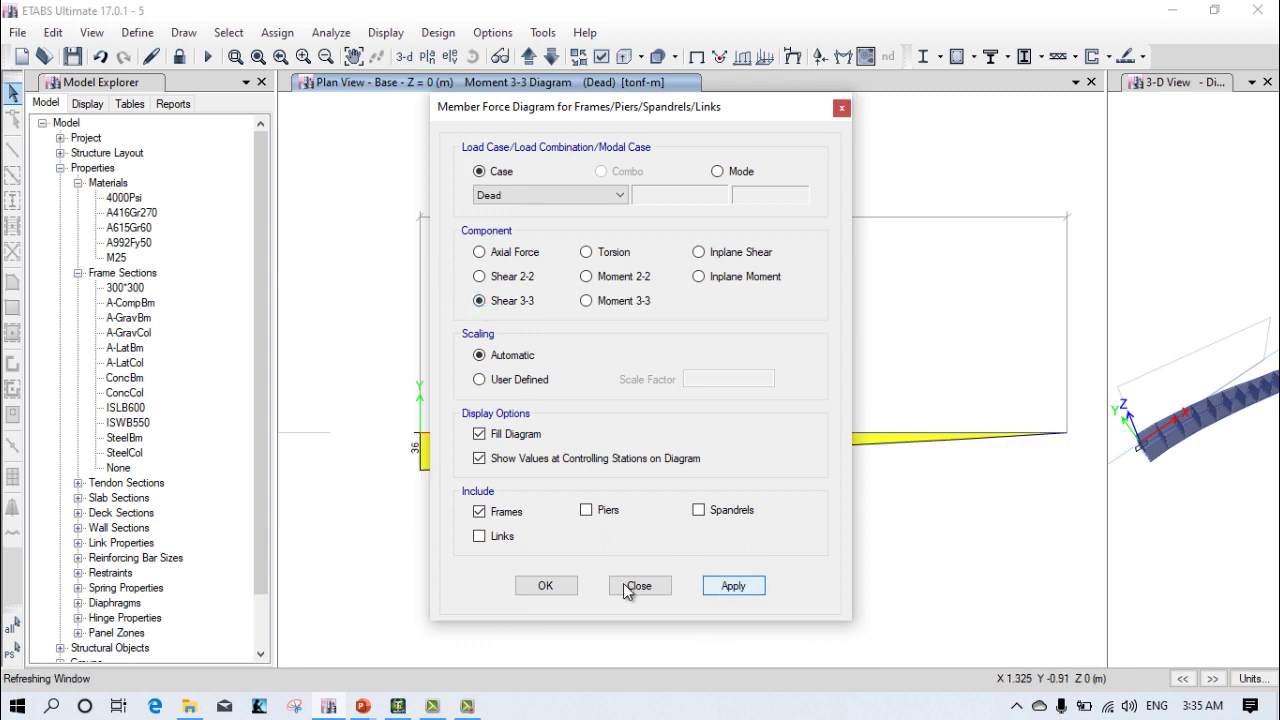
left_click(531, 586)
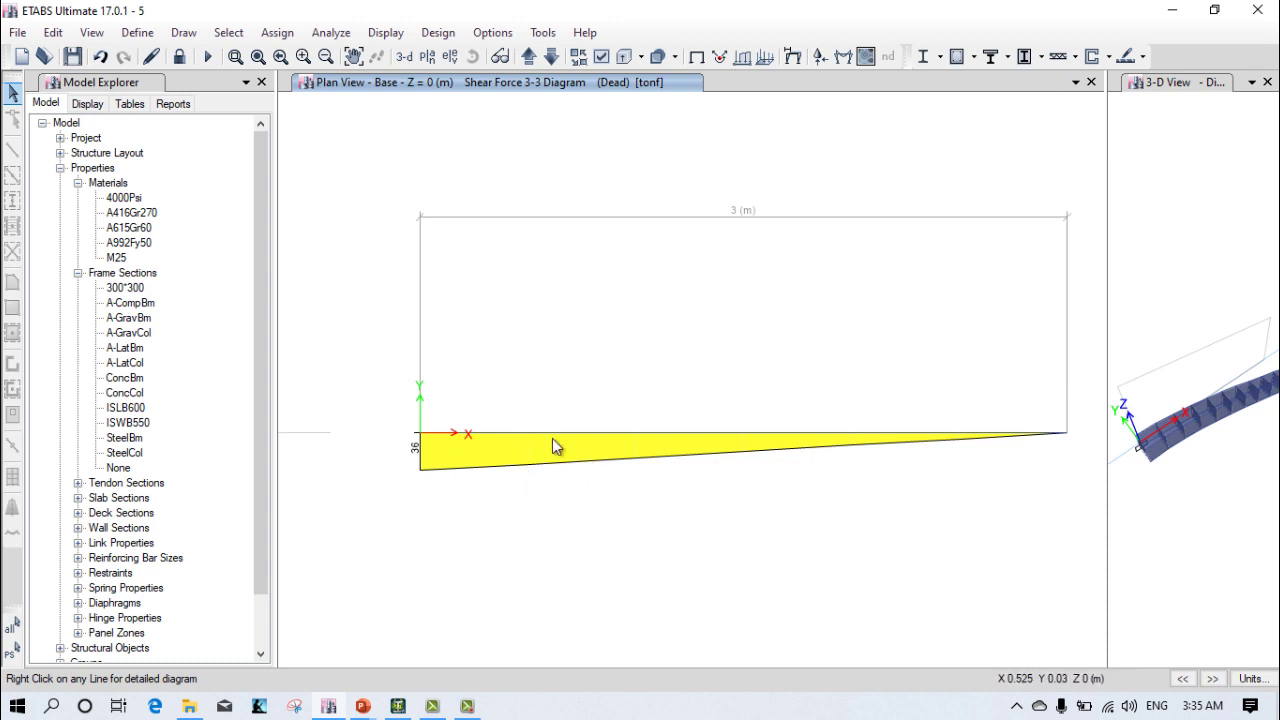
middle_click_drag(640, 477, 598, 447)
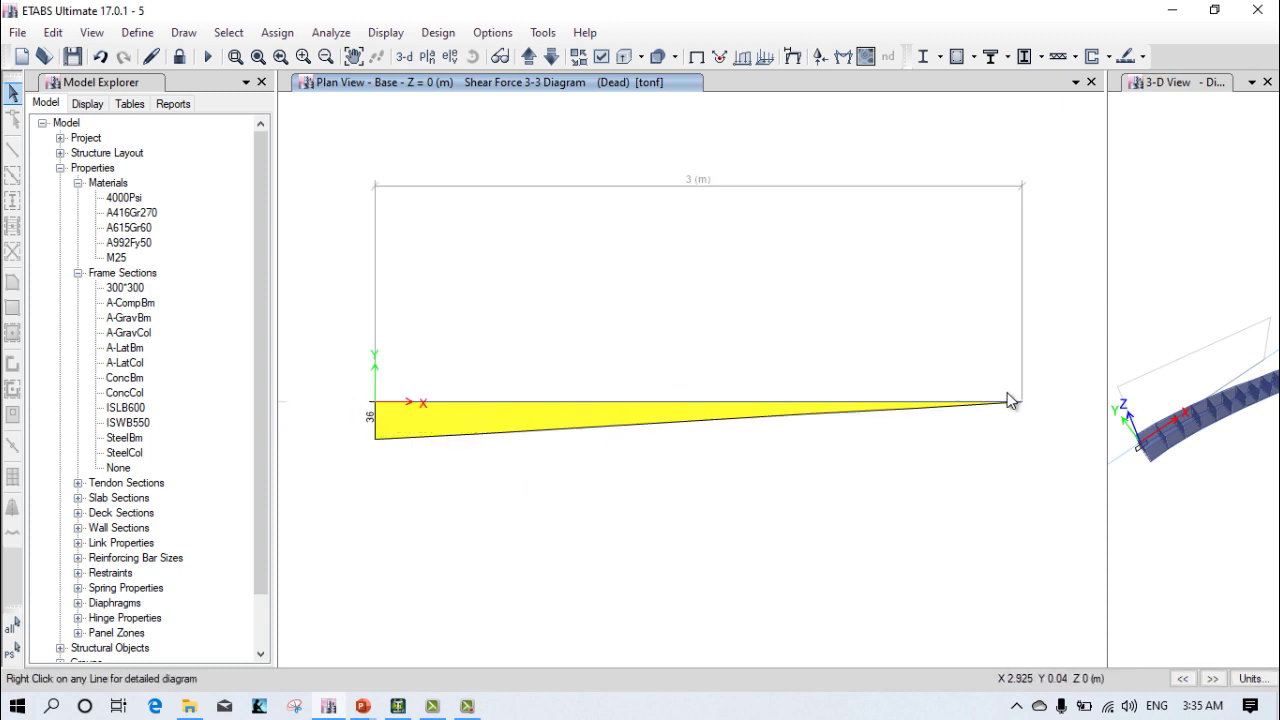
mouse_move(1021, 402)
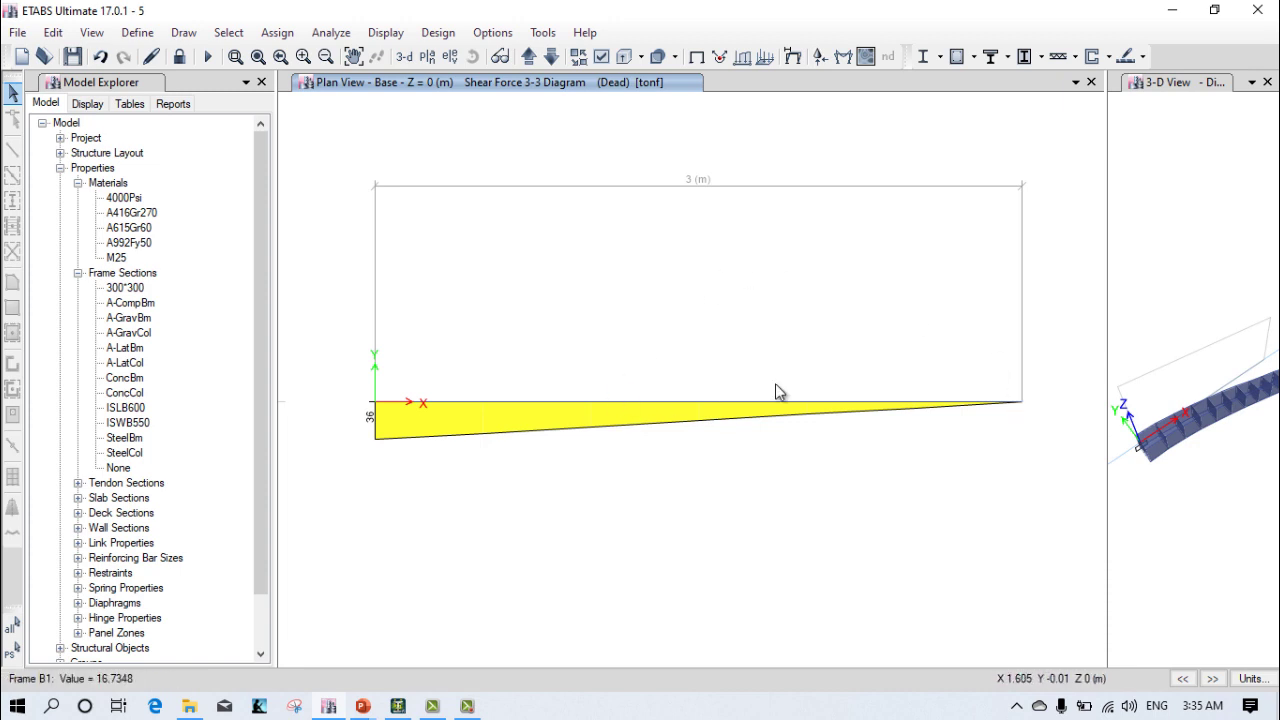